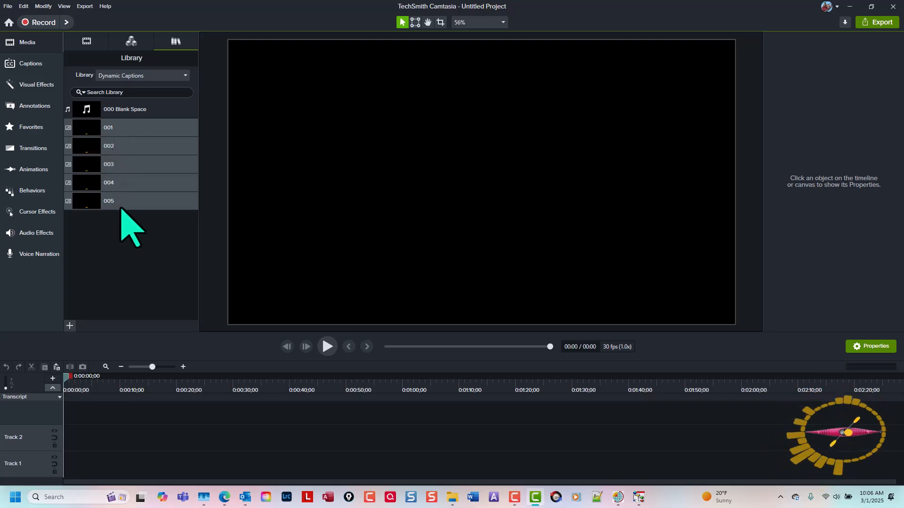
- Add the library assets 001 through 005 to the timeline at the playhead and play the sequence
right_click(146, 126)
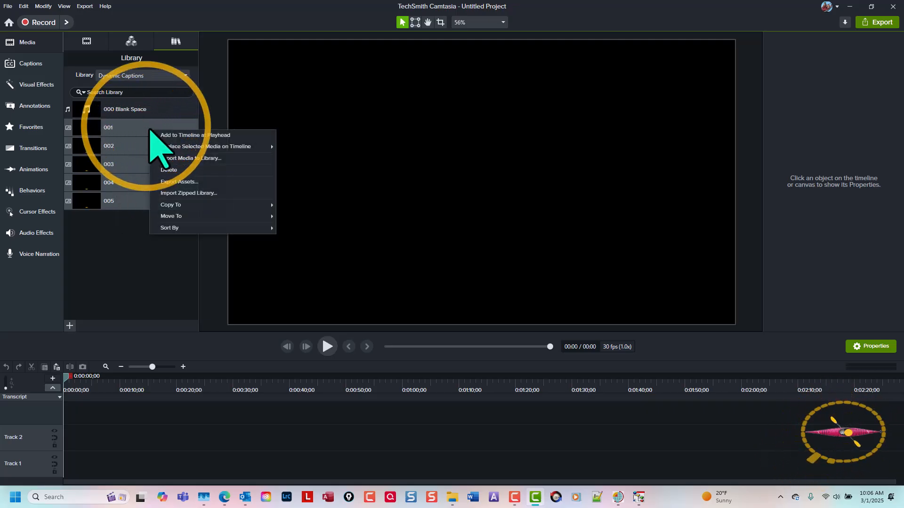
left_click(160, 136)
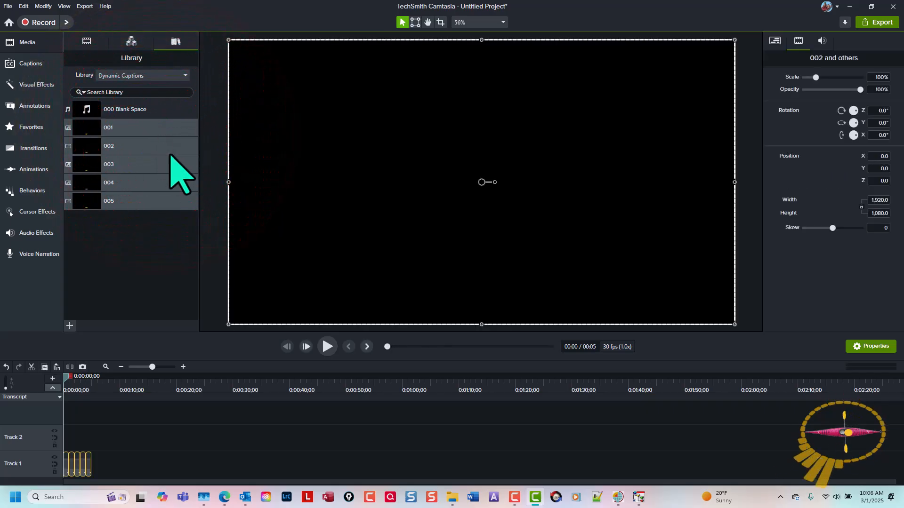
key("ctrl+shift+7")
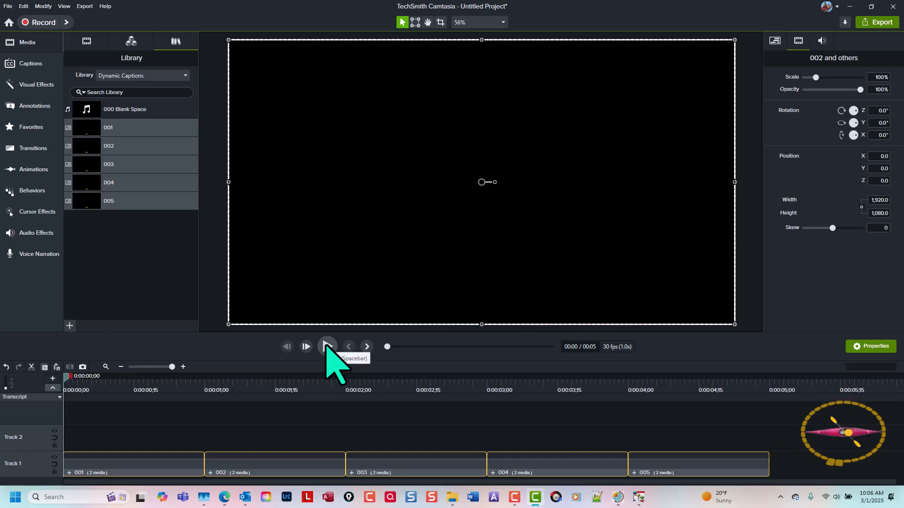
left_click(327, 348)
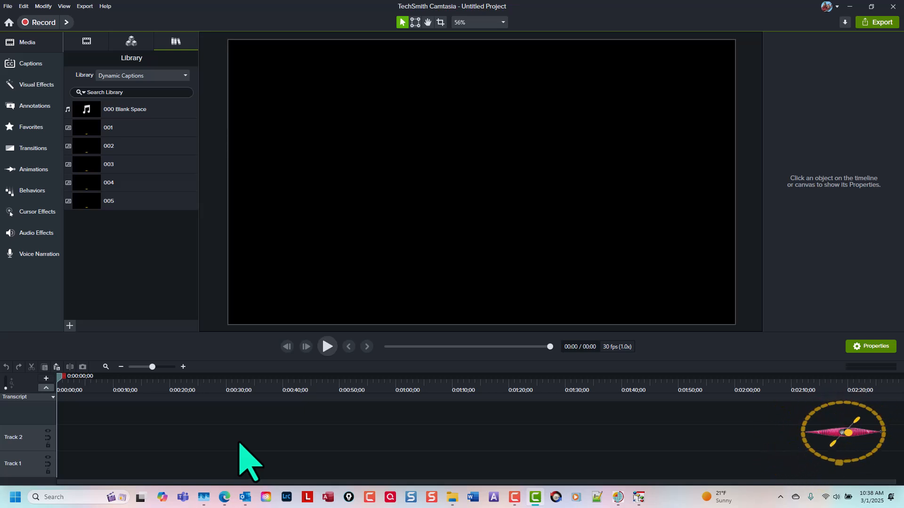
- Record a voice narration of about 22 seconds and save it onto the timeline under the suggested name
key("ctrl+shift+n")
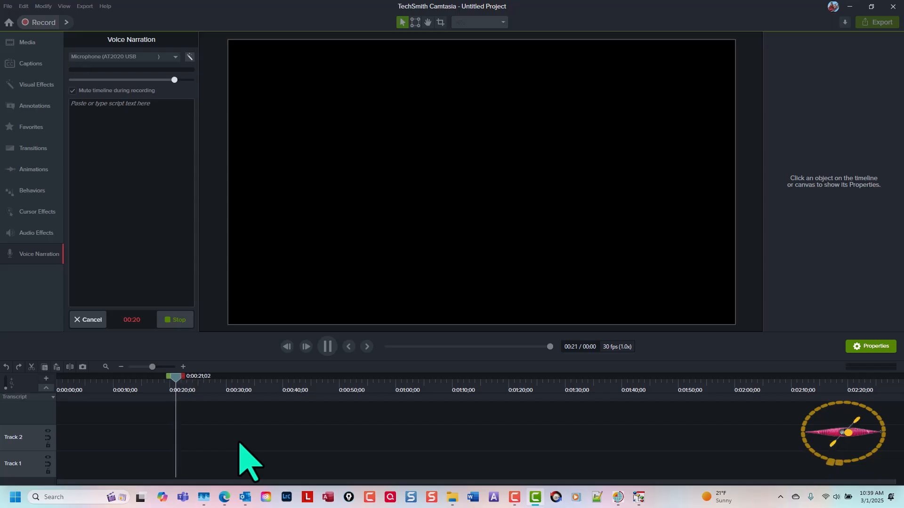
key("ctrl+shift+n")
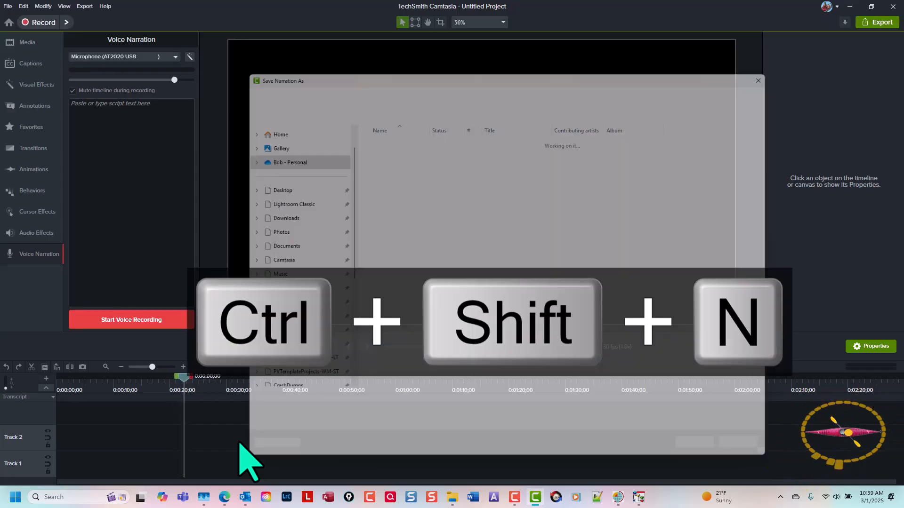
key("Return")
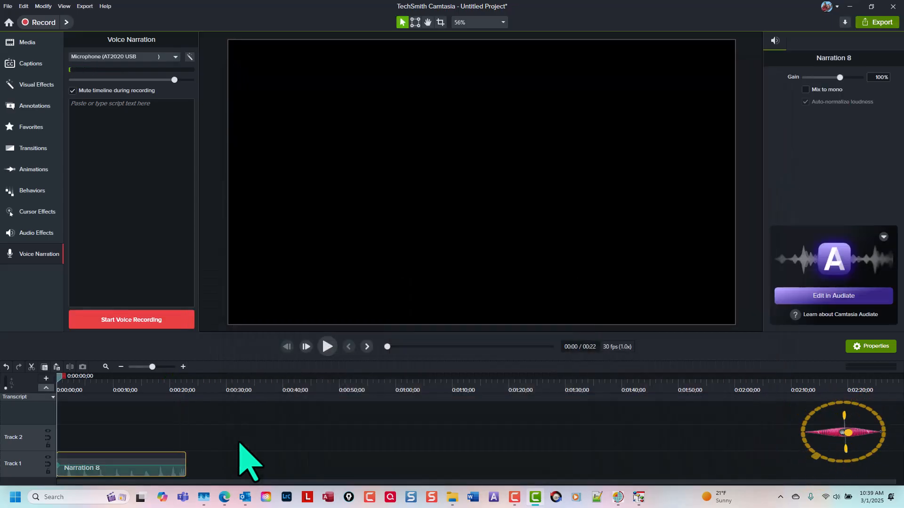
- Play back the recorded narration and return the playhead to the start of the timeline
key("ctrl+shift+7")
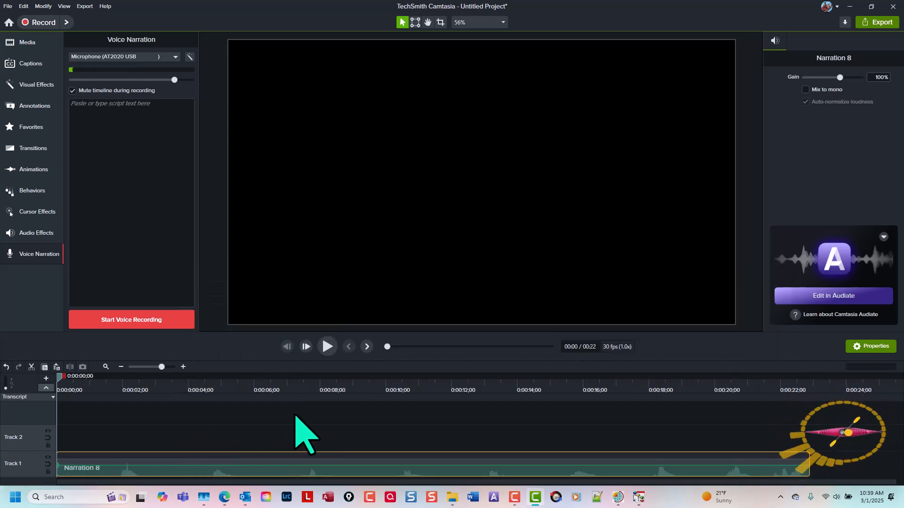
left_click(327, 347)
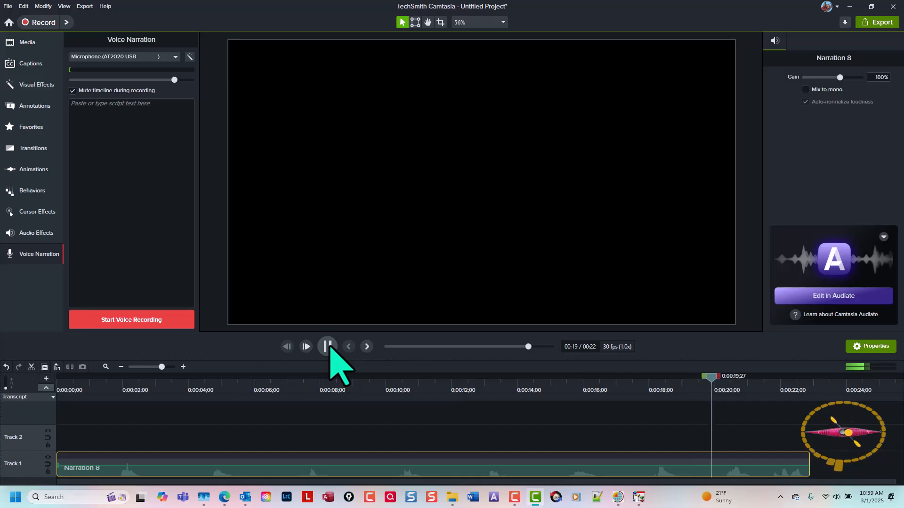
key("space")
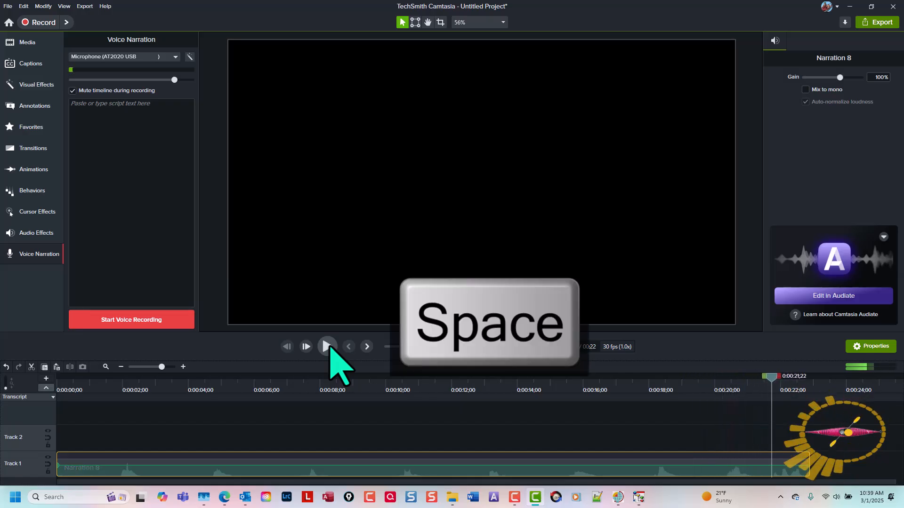
key("ctrl+Home")
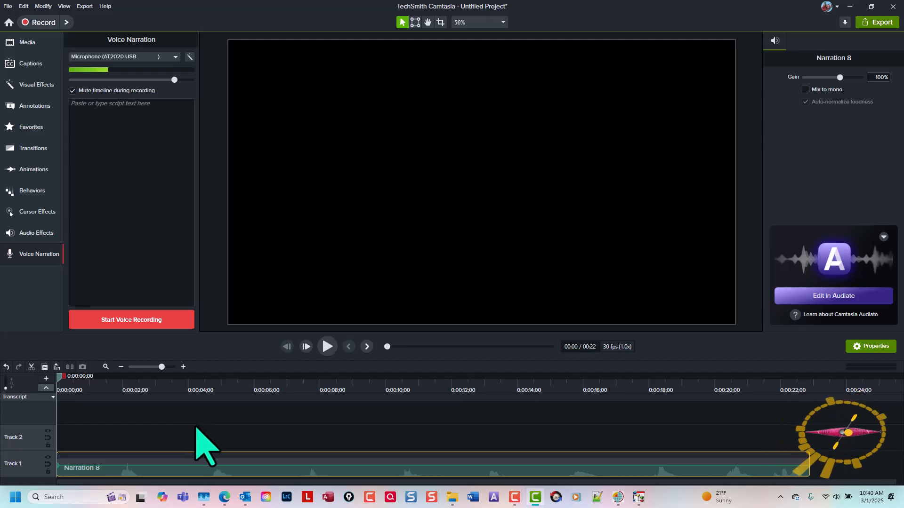
- Add the _Bob dynamic caption style to the narration at the timeline start and preview the caption timing
key("c")
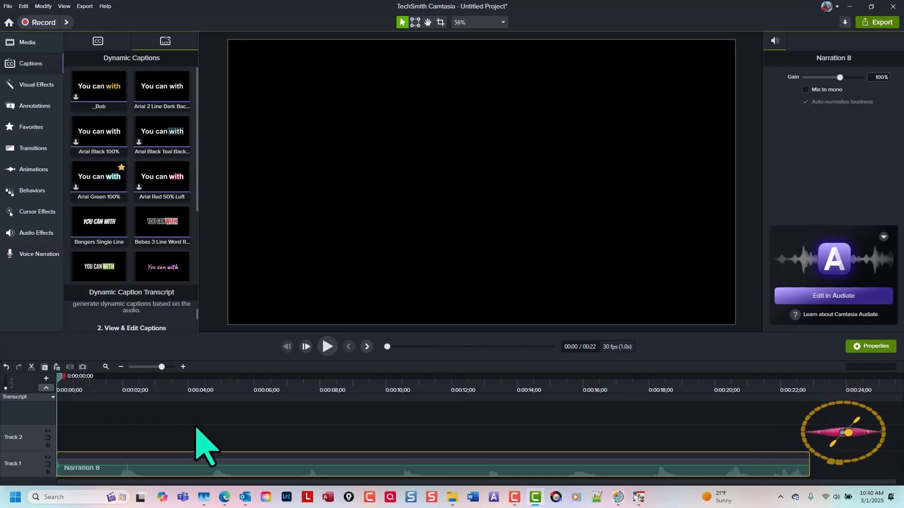
left_click(102, 86)
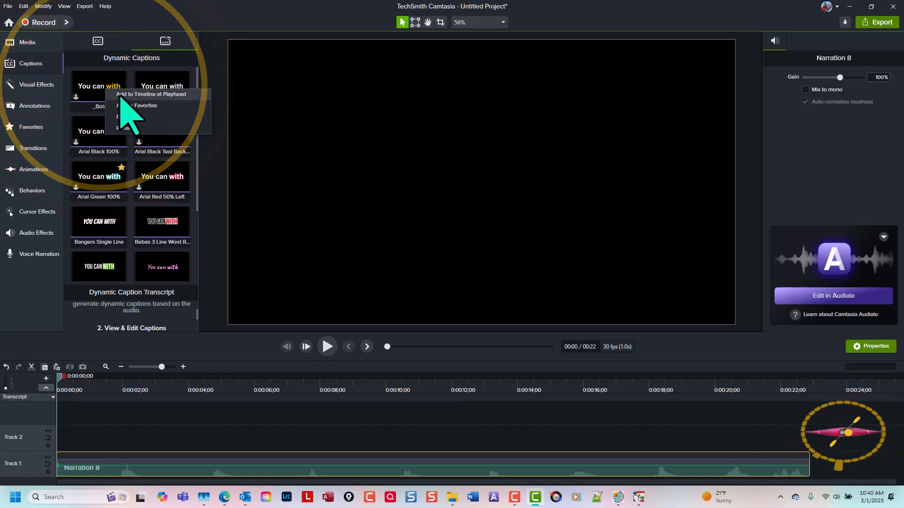
left_click(121, 100)
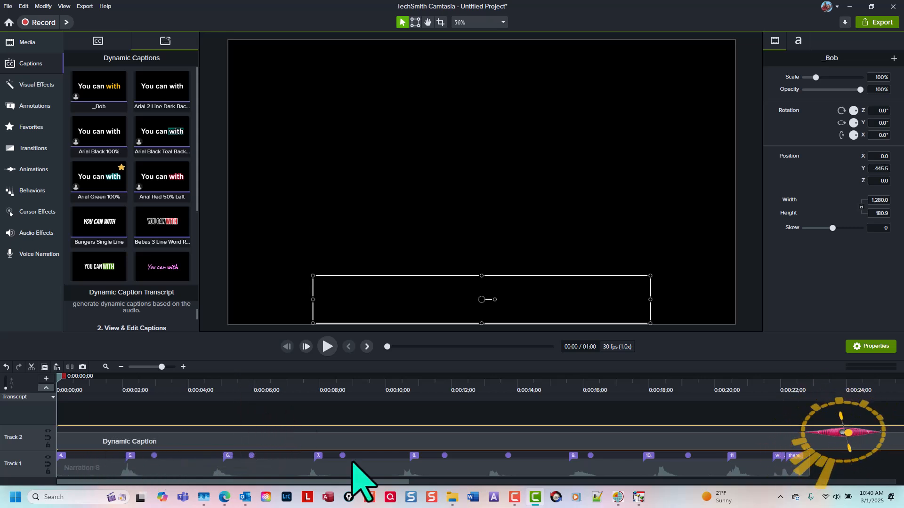
key("space")
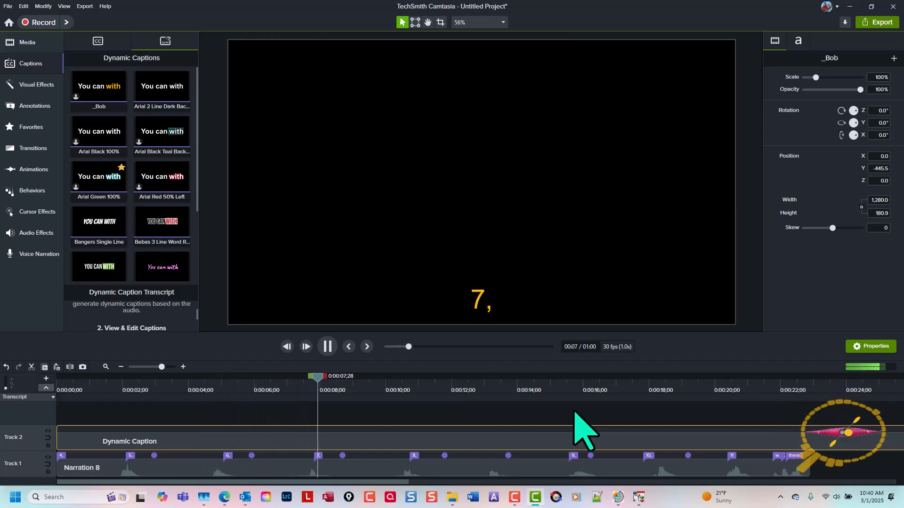
key("space")
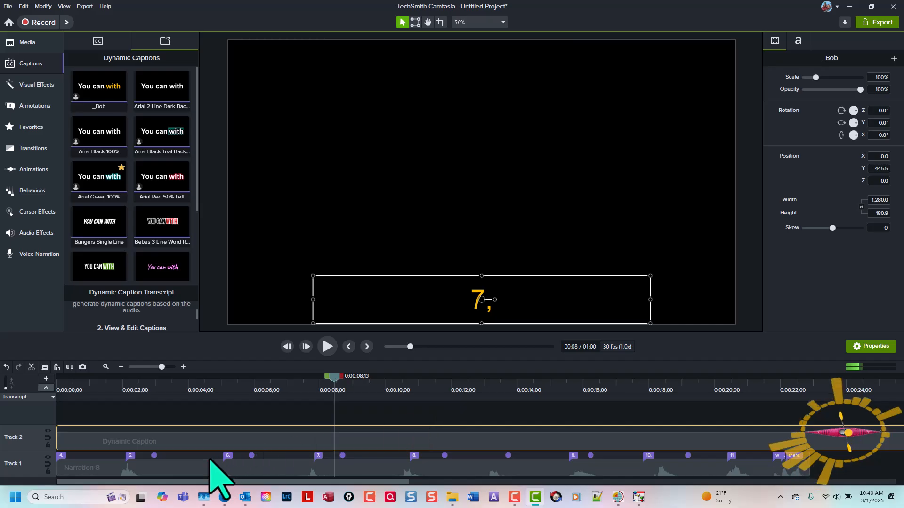
- Retime the caption word 7 to about 10 s, with its neighbouring pause markers at about 9.2 s and 10.4 s
left_click(344, 456)
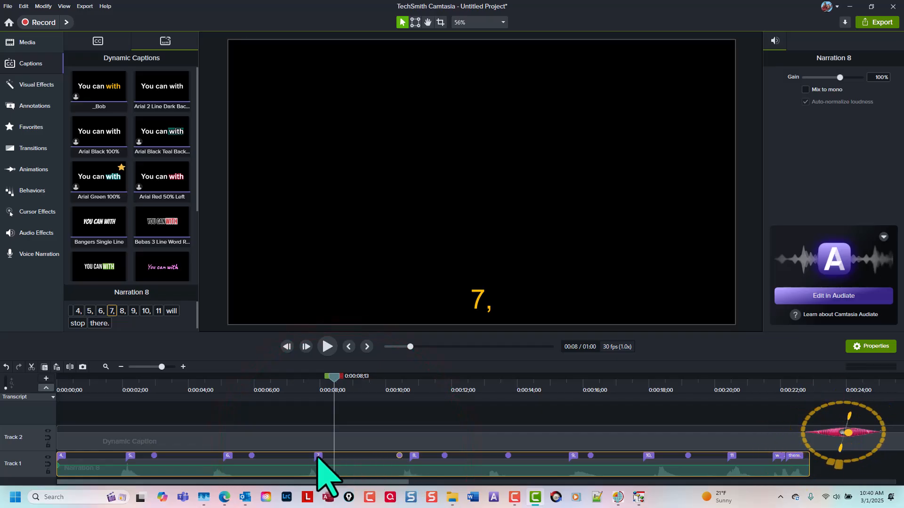
left_click_drag(318, 455, 384, 457)
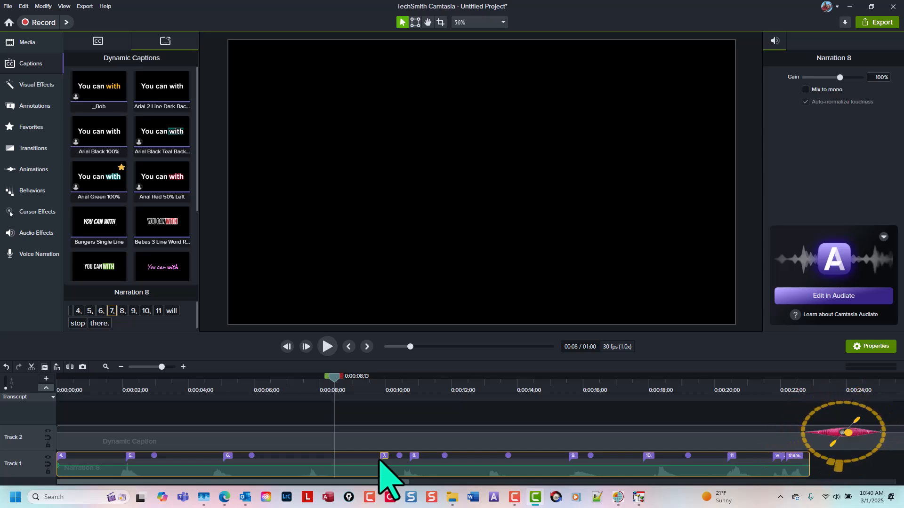
left_click_drag(252, 455, 358, 476)
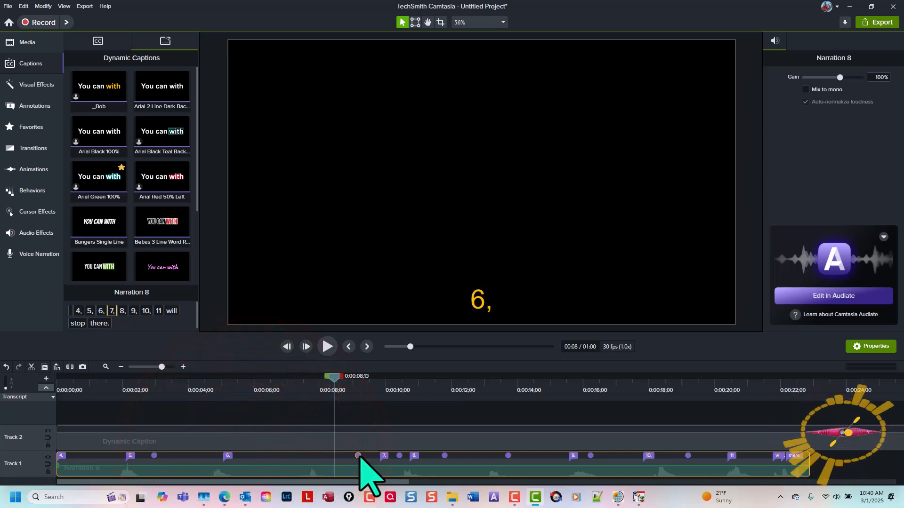
- Check the audio near 8 s and move word 6 to about 7.8 s, its preceding pause marker to 6.4 s and word 5 to 4.8 s
left_click(305, 385)
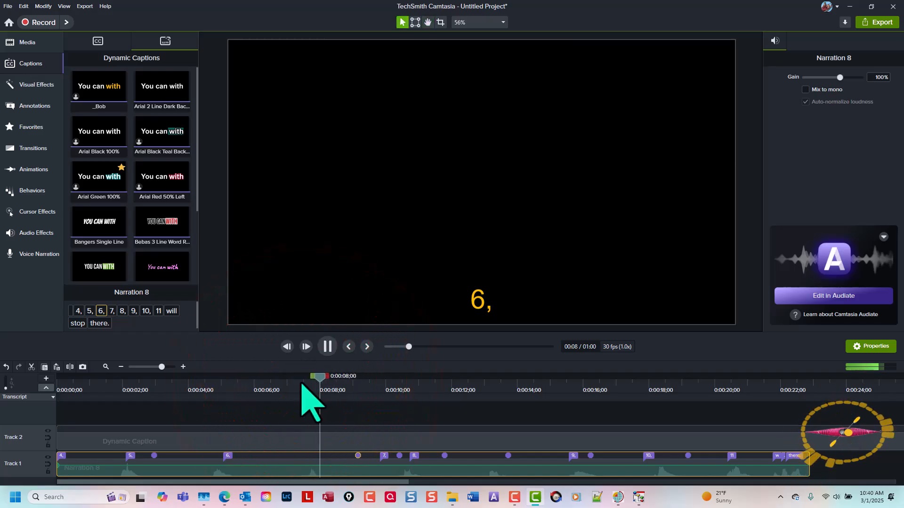
left_click_drag(229, 456, 313, 456)
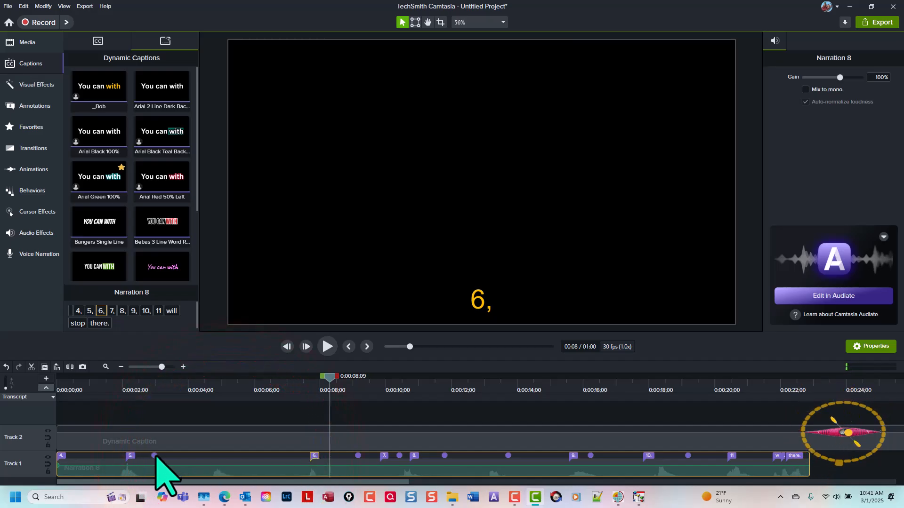
left_click_drag(155, 455, 267, 455)
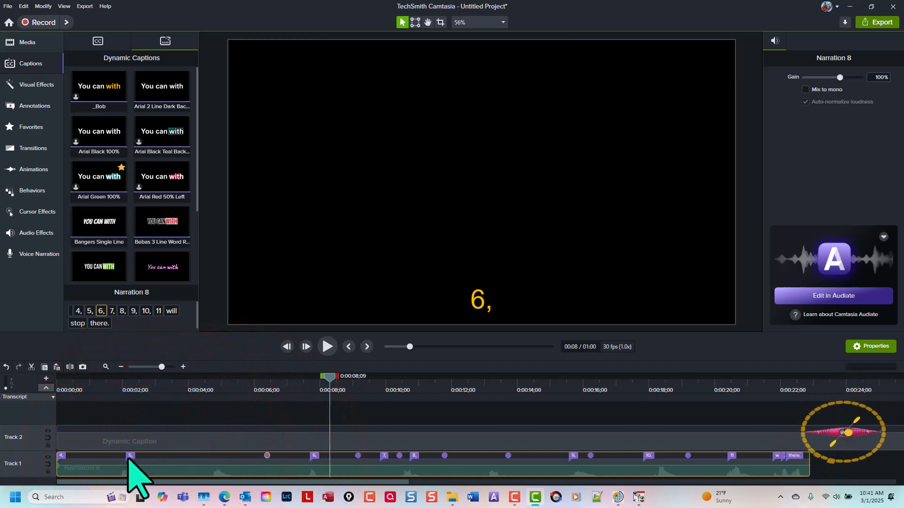
left_click_drag(129, 455, 218, 457)
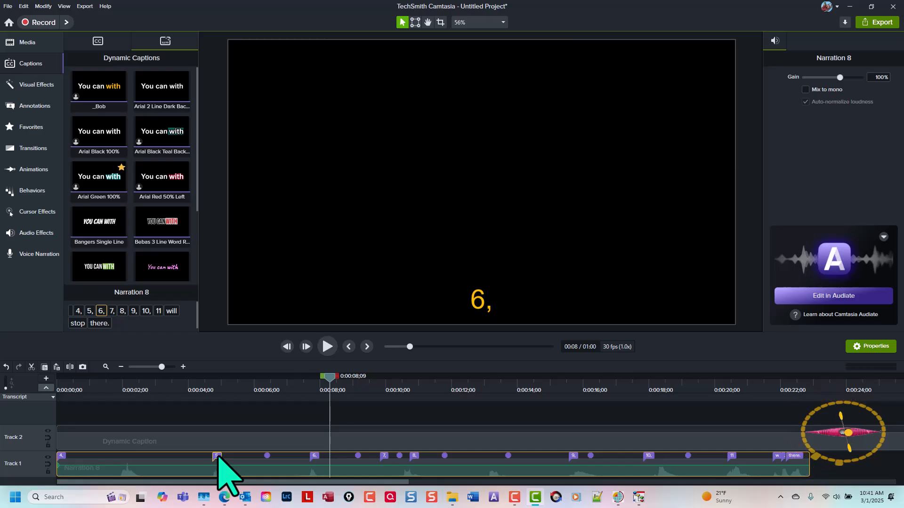
- Play the timeline from about 1.6 s to check the retimed captions against the narration
left_click(120, 379)
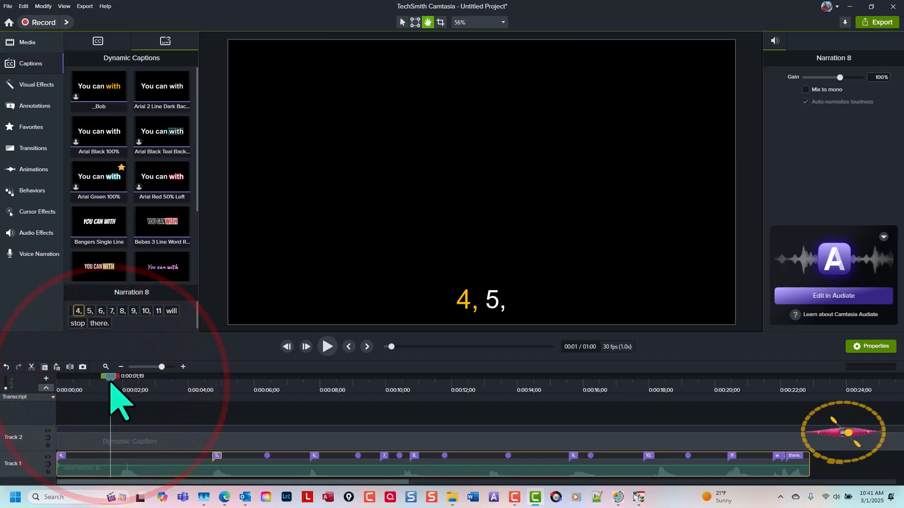
key("space")
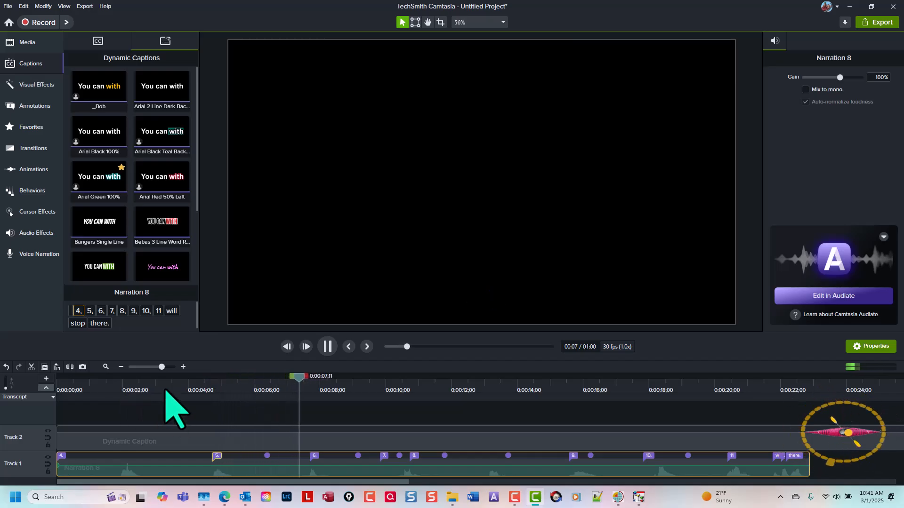
key("space")
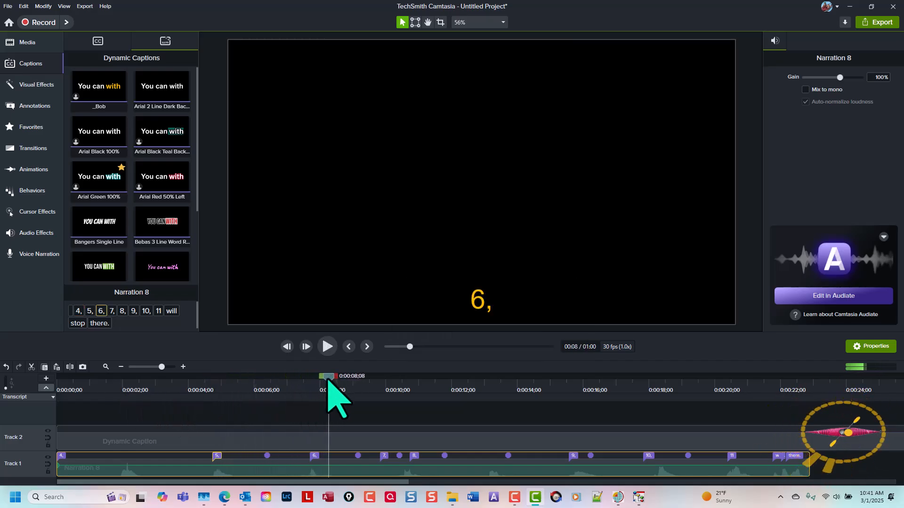
- Cut the opening of the timeline, from the start to about 7.5 s just before the word 6, closing the gap
left_click(323, 382)
left_click_drag(323, 382, 303, 385)
key("ctrl+shift+Home")
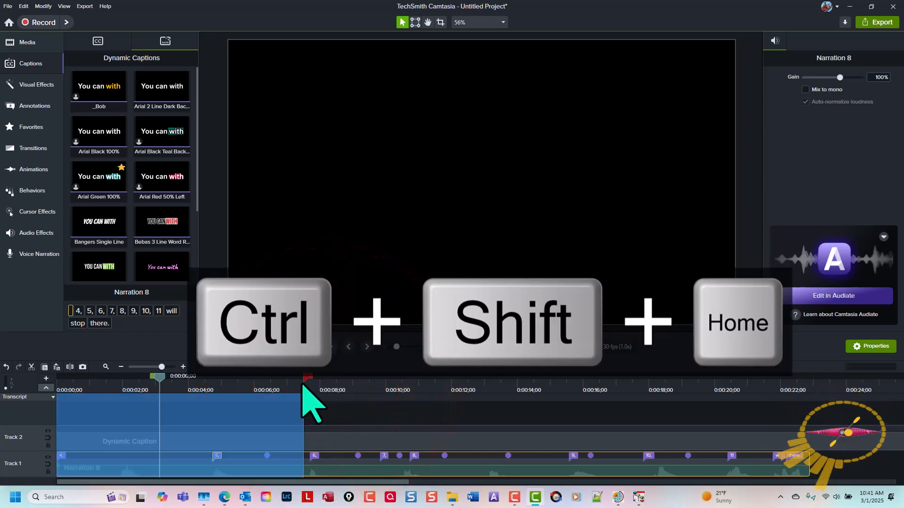
key("ctrl+x")
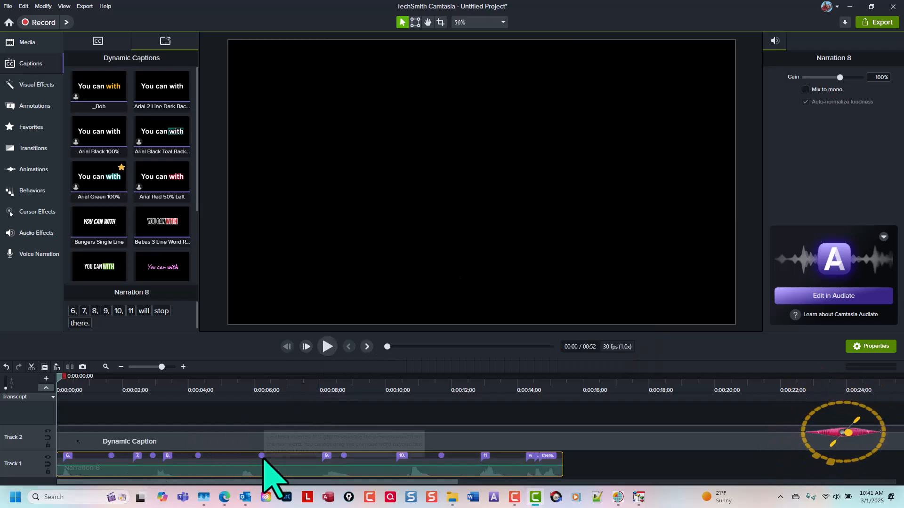
- Move the two pause markers before word 9 to about 7.8 s and 7.5 s, and word 8 to about 5.8 s
left_click_drag(261, 456, 315, 456)
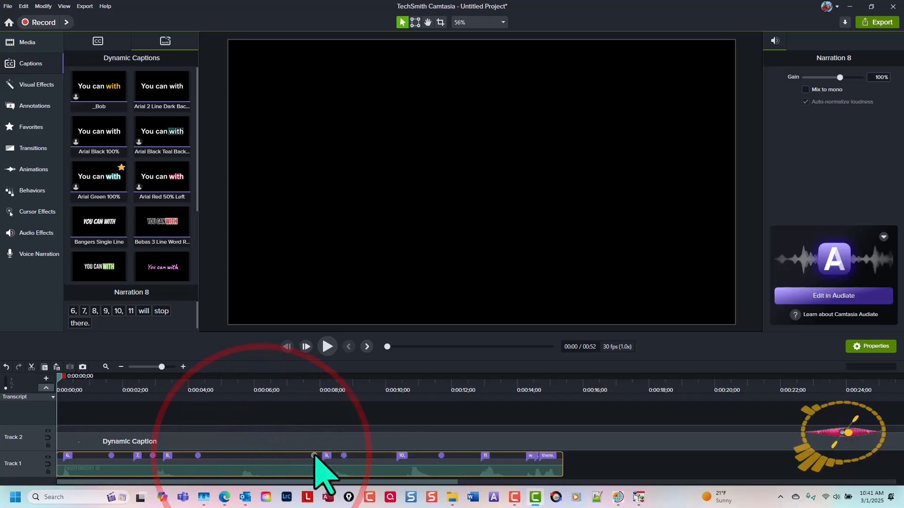
left_click_drag(196, 455, 305, 456)
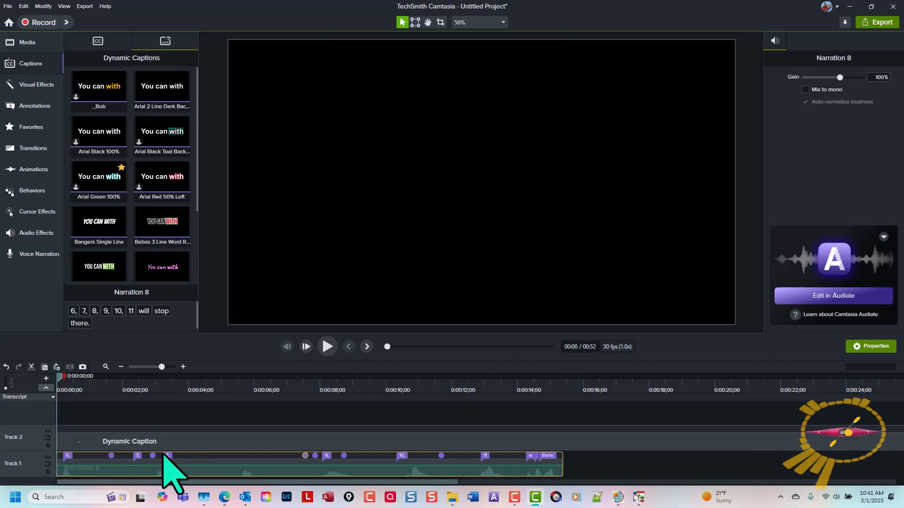
left_click_drag(168, 456, 246, 455)
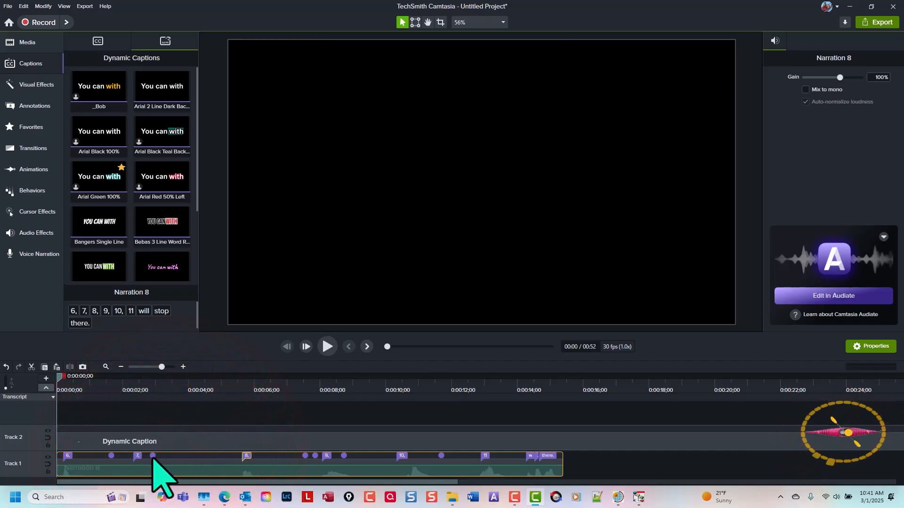
- Move the pause marker before word 8 to about 5.2 s, word 7 to 3.1 s and word 10 to 10.9 s, then select word 11
left_click_drag(154, 455, 229, 456)
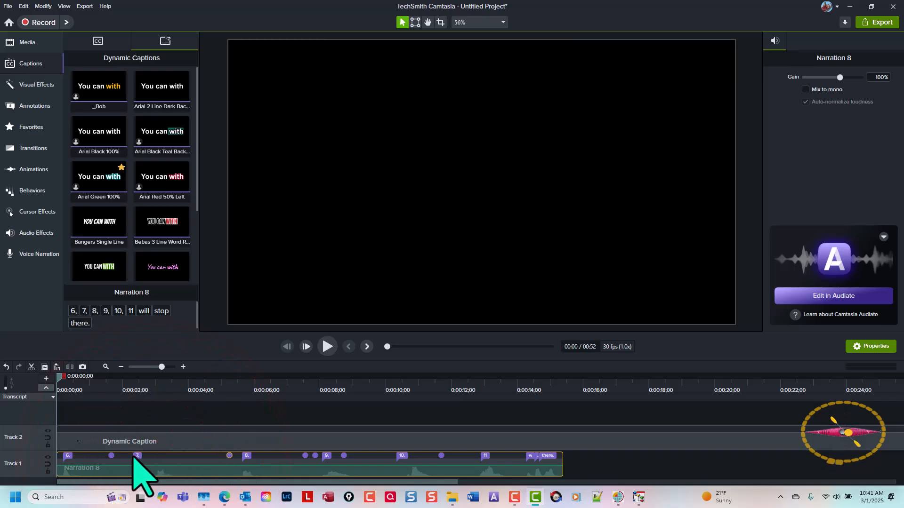
mouse_move(137, 456)
left_mouse_down()
mouse_move(168, 459)
mouse_move(160, 455)
left_mouse_up()
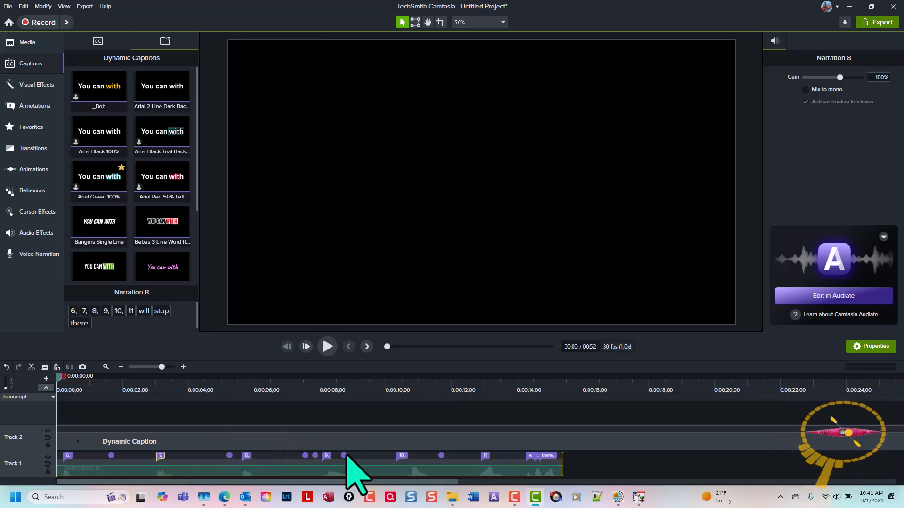
left_click_drag(401, 456, 414, 456)
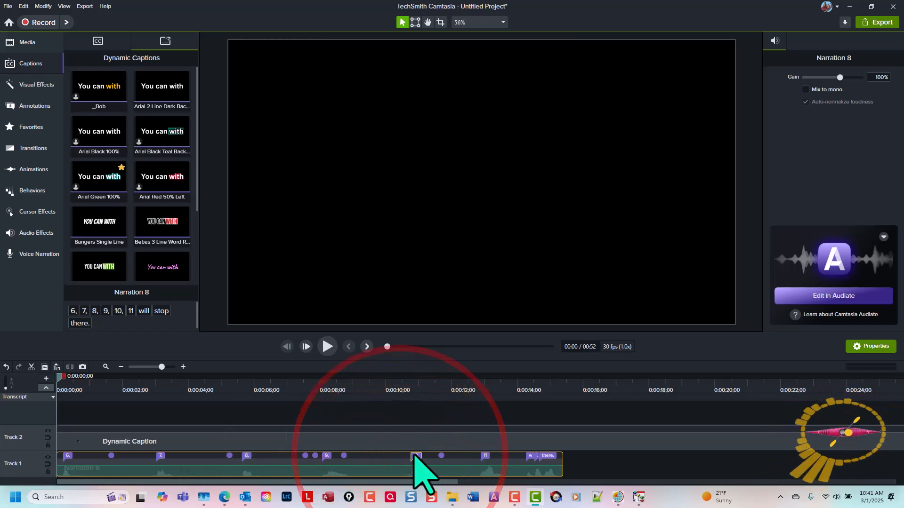
left_click(485, 456)
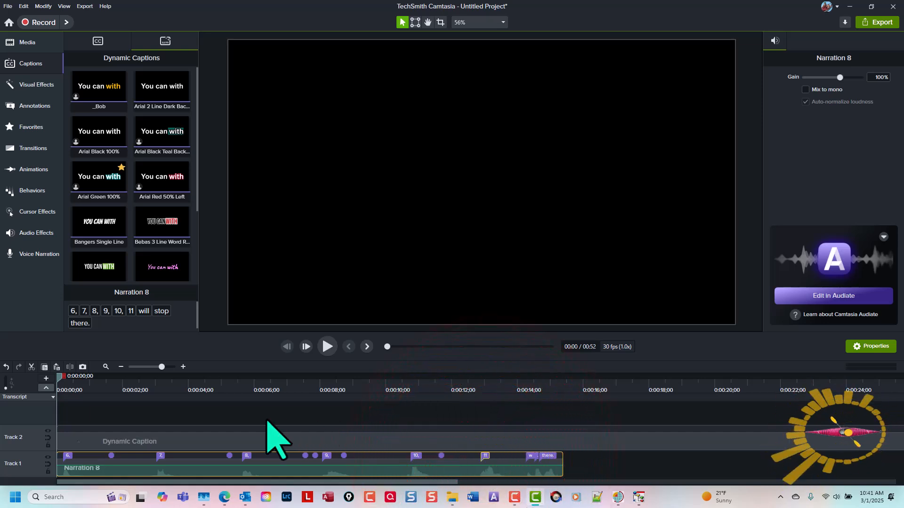
- Play the timeline from the start to check how the caption words line up with the narration
key("space")
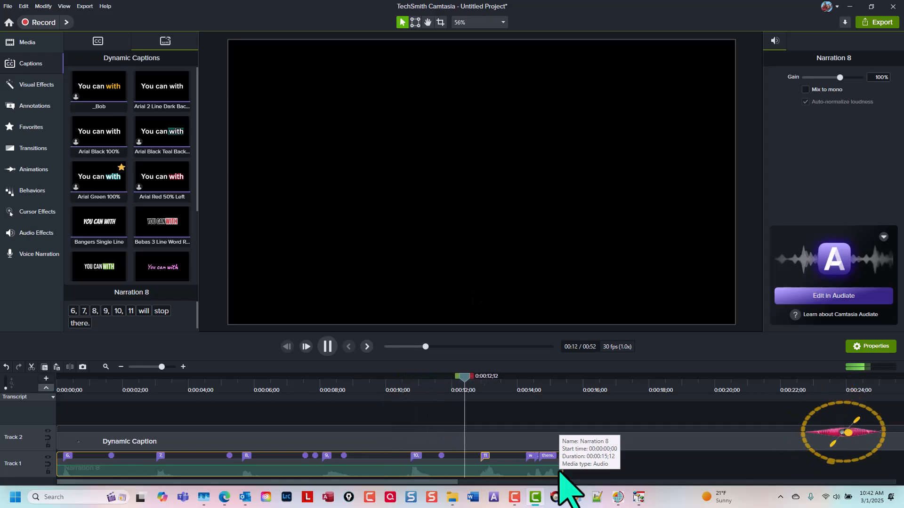
key("space")
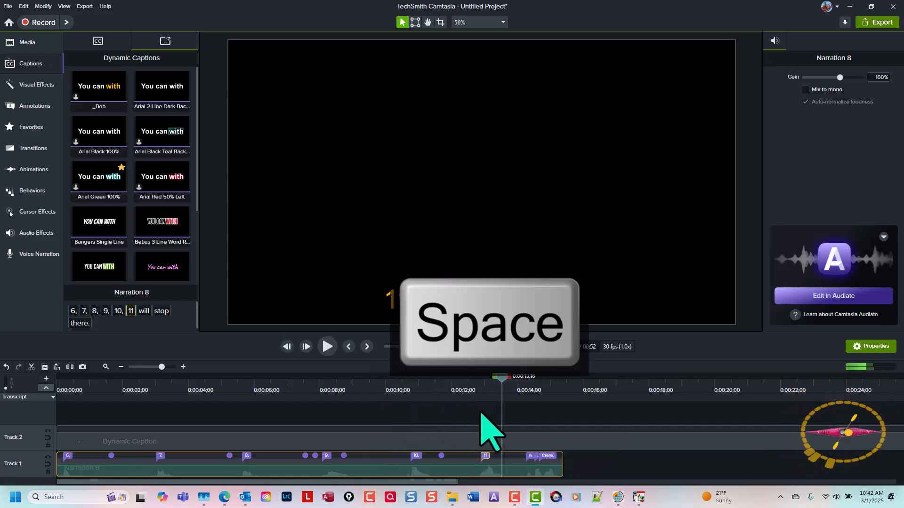
- Split the dynamic caption and the narration at 0:00:10;20, just before word 10
left_click_drag(502, 379, 406, 409)
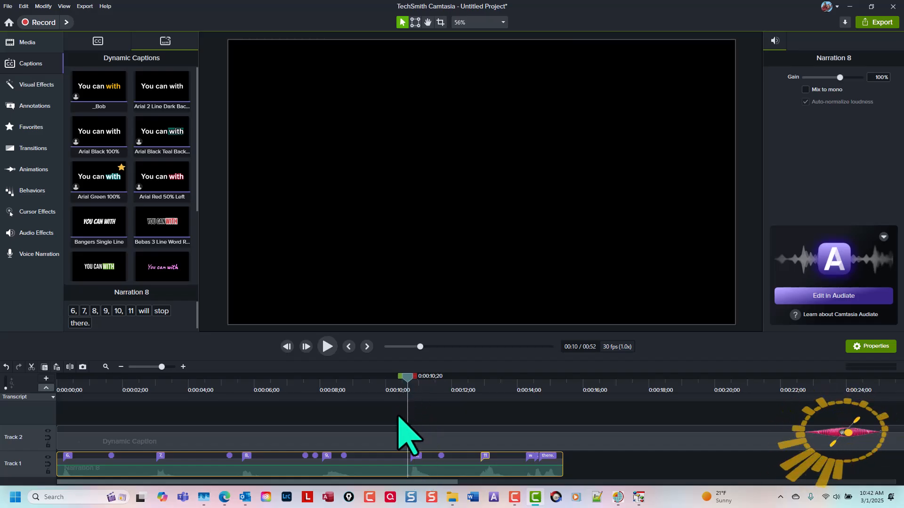
key("s")
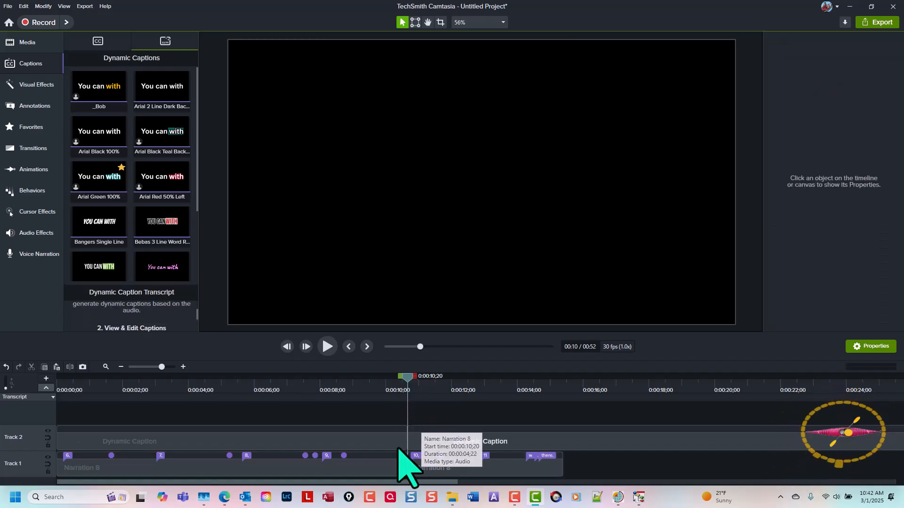
mouse_move(408, 376)
left_mouse_down()
mouse_move(422, 379)
mouse_move(398, 379)
mouse_move(422, 380)
mouse_move(410, 379)
left_mouse_up()
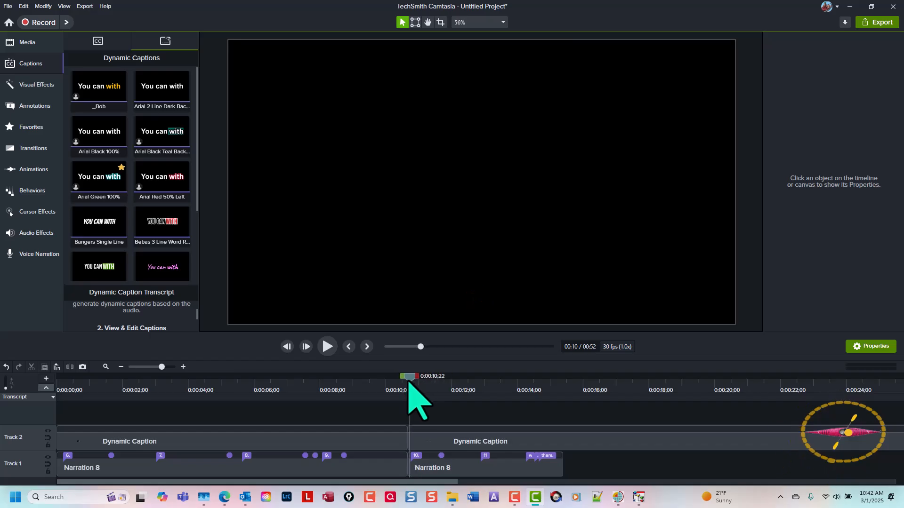
left_click(349, 347)
left_click(348, 347)
- Move the pause marker after word 10 to about 12.1 s and split the narration and the dynamic caption at 0:00:11;20
left_click_drag(416, 380, 449, 383)
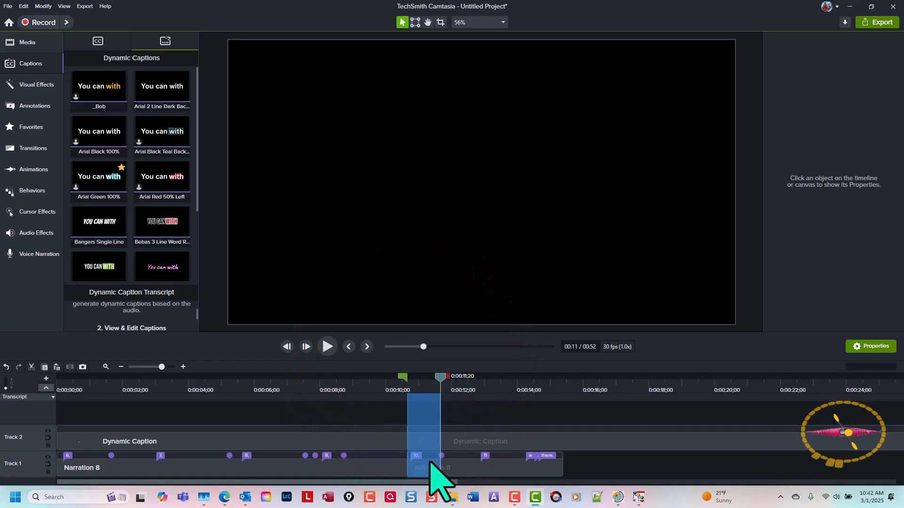
left_click(442, 457)
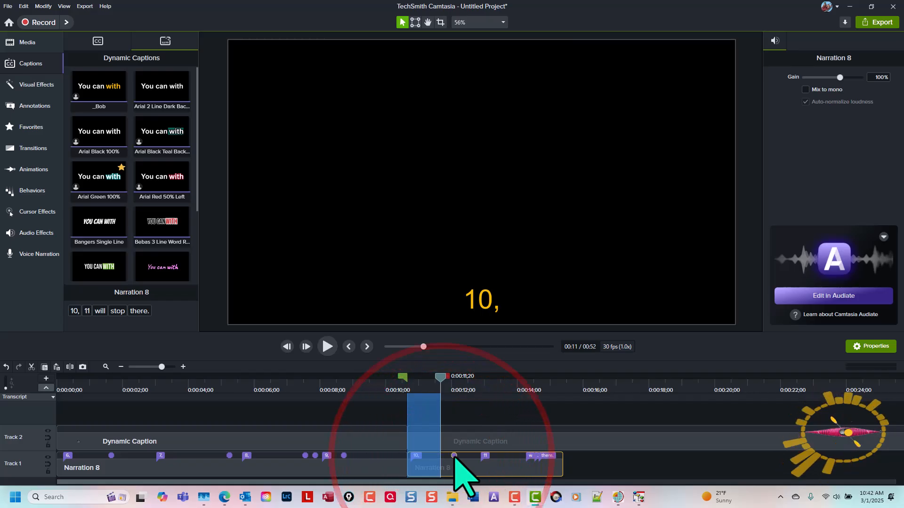
right_click(442, 379)
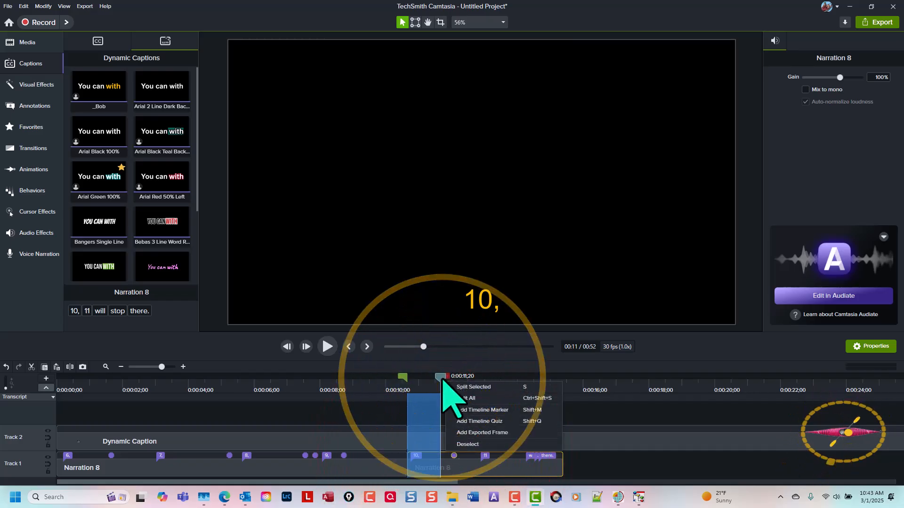
left_click(463, 397)
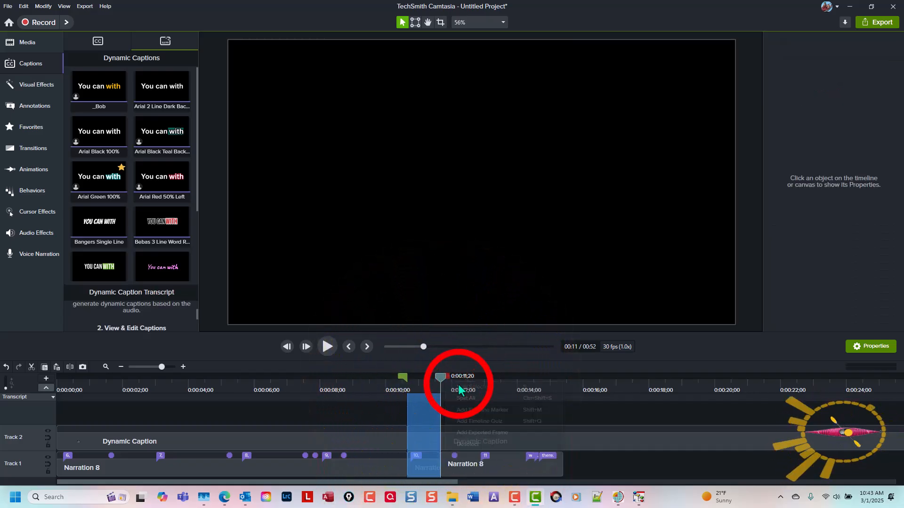
left_click(455, 442)
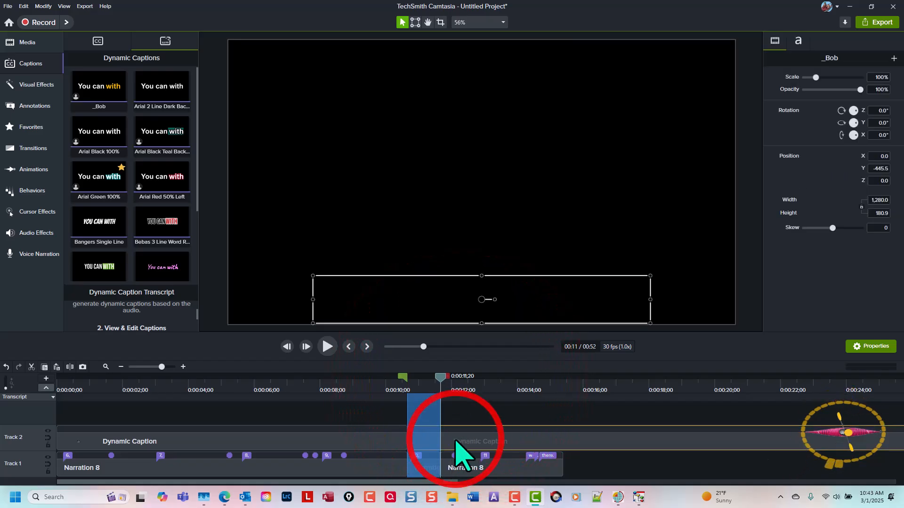
key("s")
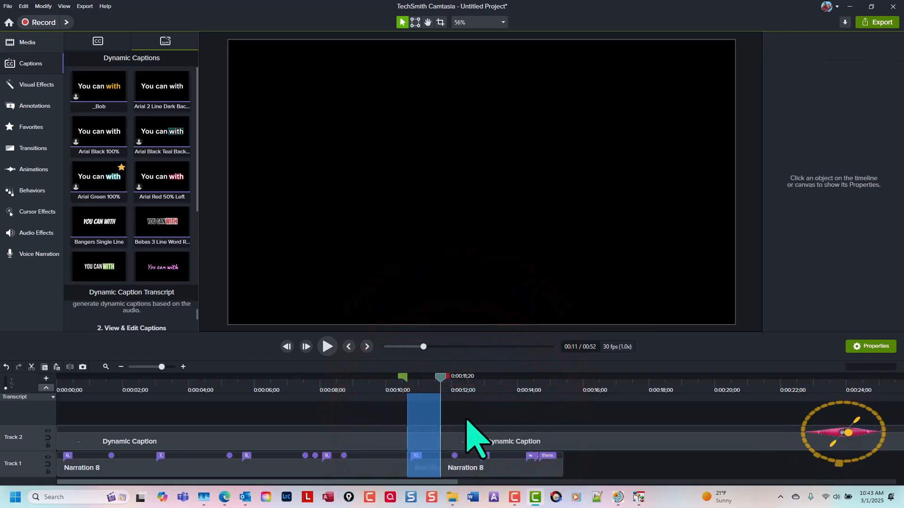
- Cut everything from 0:00:11;20 to the end of the timeline, keeping the short segment for word 10
left_click(424, 441)
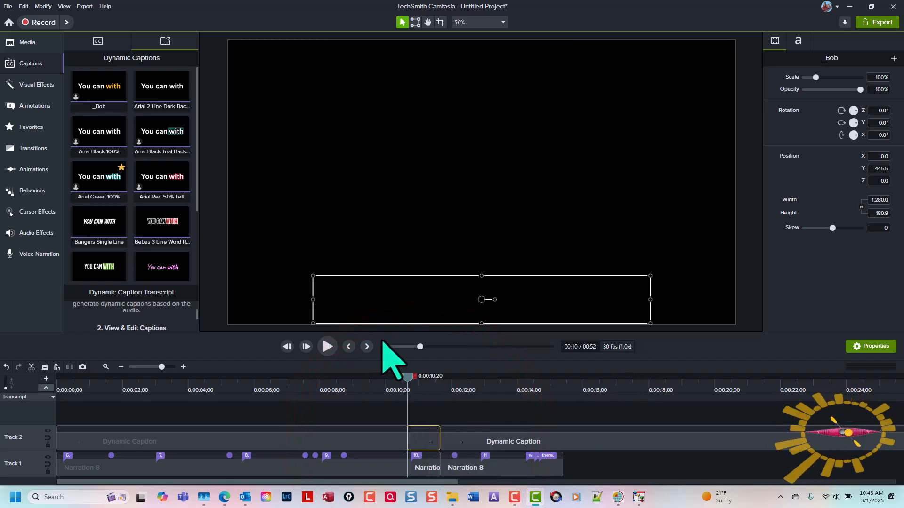
left_click(367, 348)
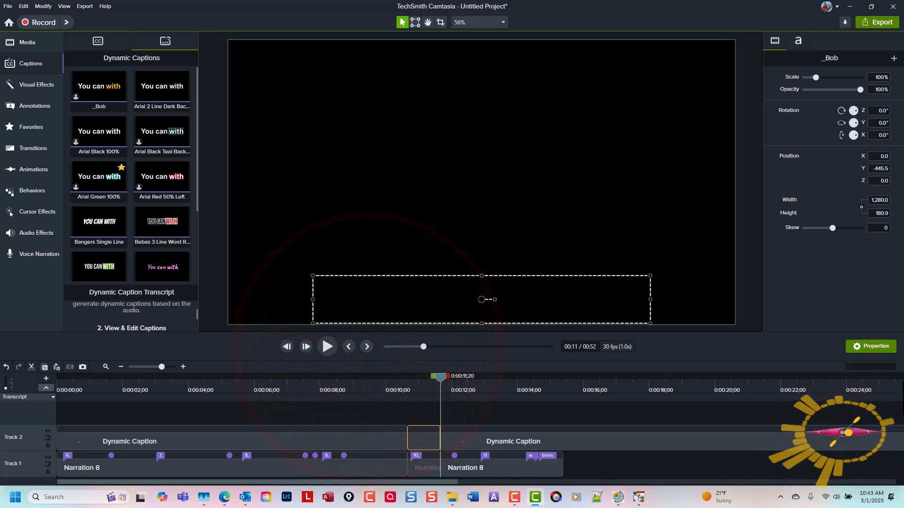
key("ctrl+shift+End")
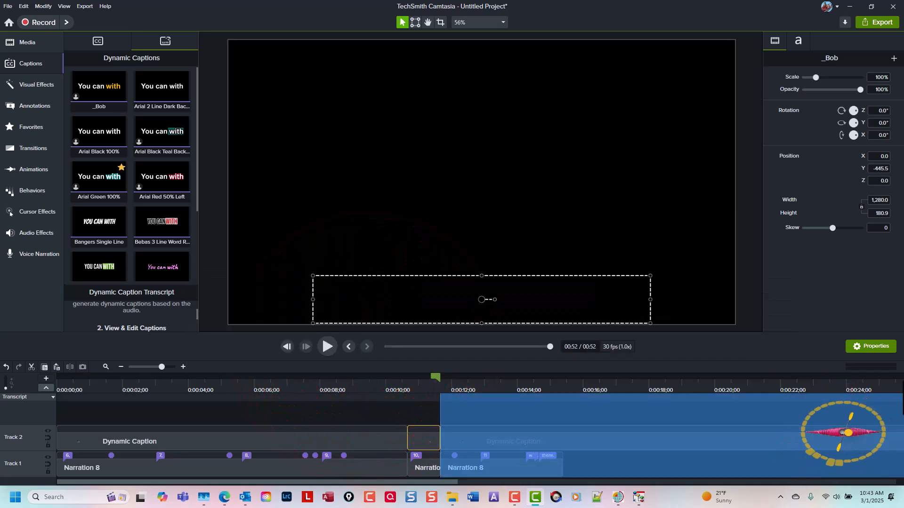
key("ctrl+x")
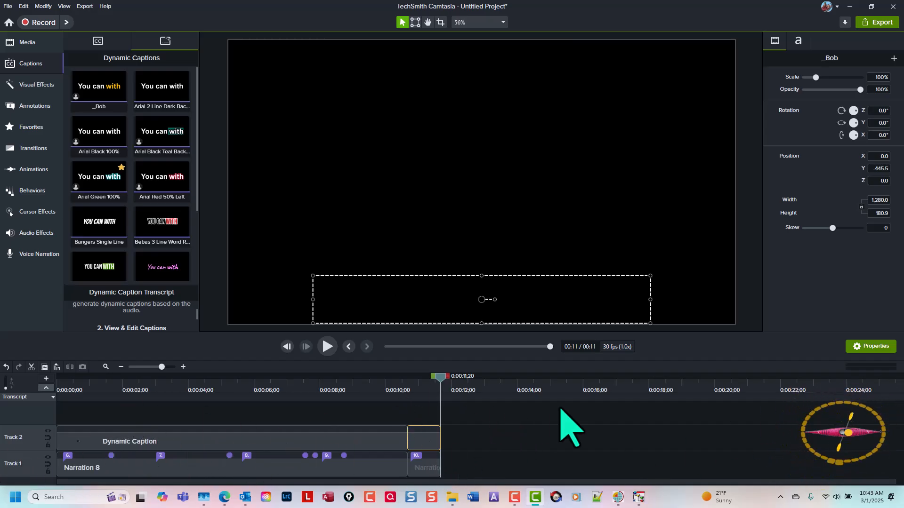
- Delete the pause marker between words 6 and 7 so both words share one caption line
key("ctrl+Home")
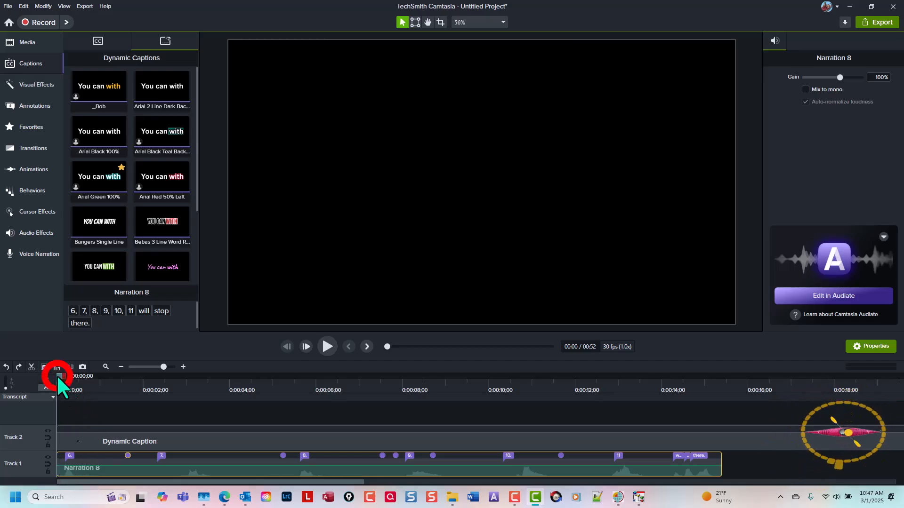
left_click_drag(59, 376, 115, 410)
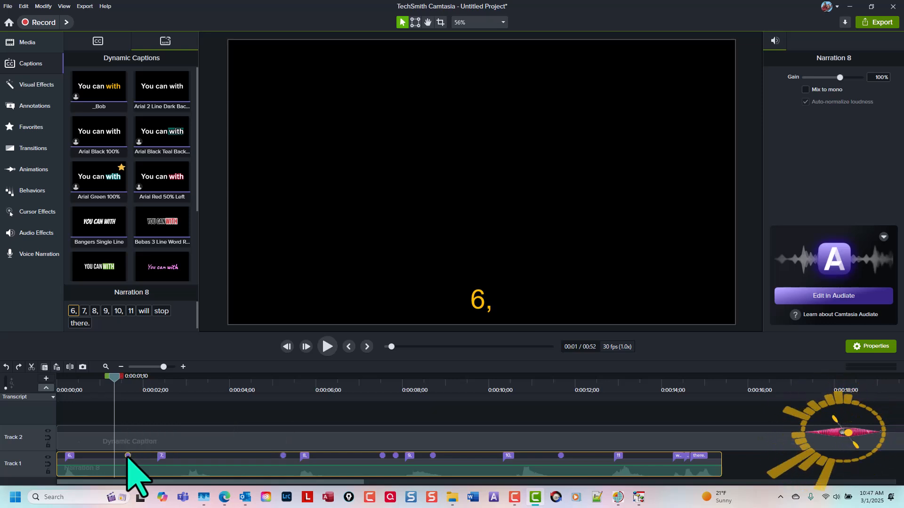
left_click_drag(121, 376, 151, 389)
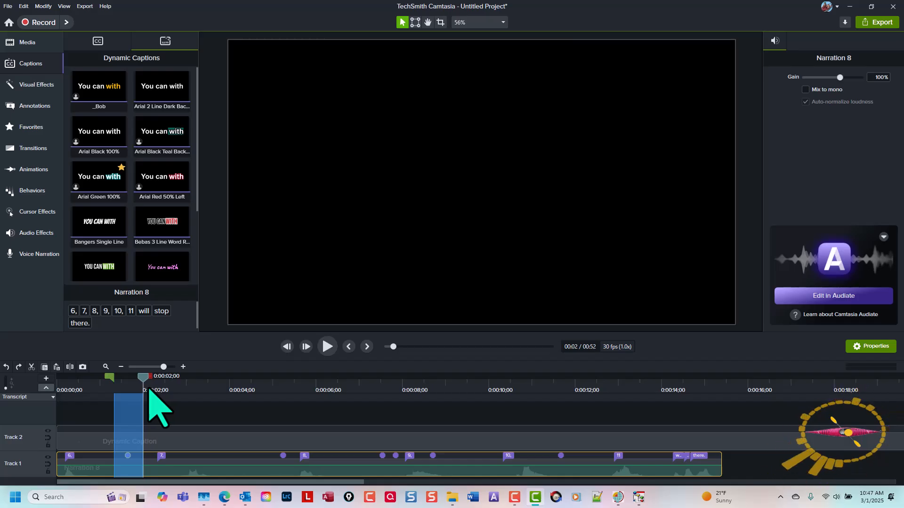
left_click(128, 456)
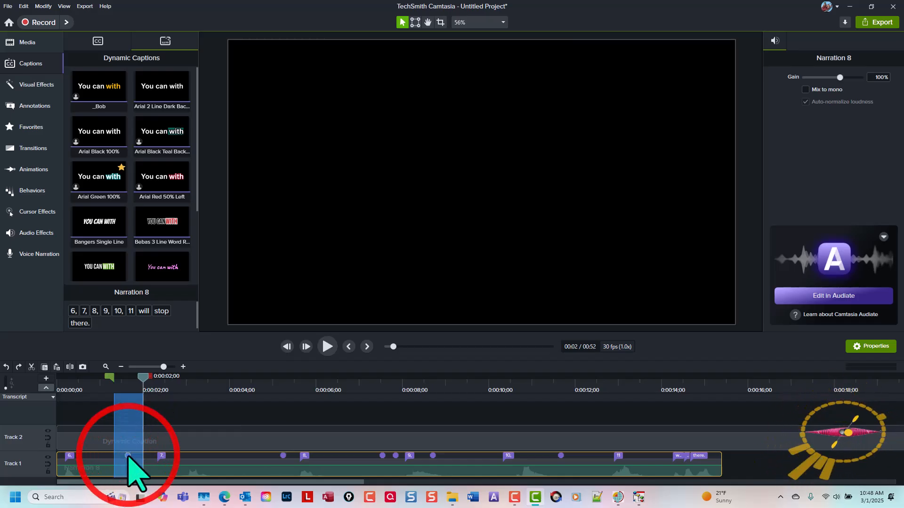
left_click(174, 415)
left_click(138, 381)
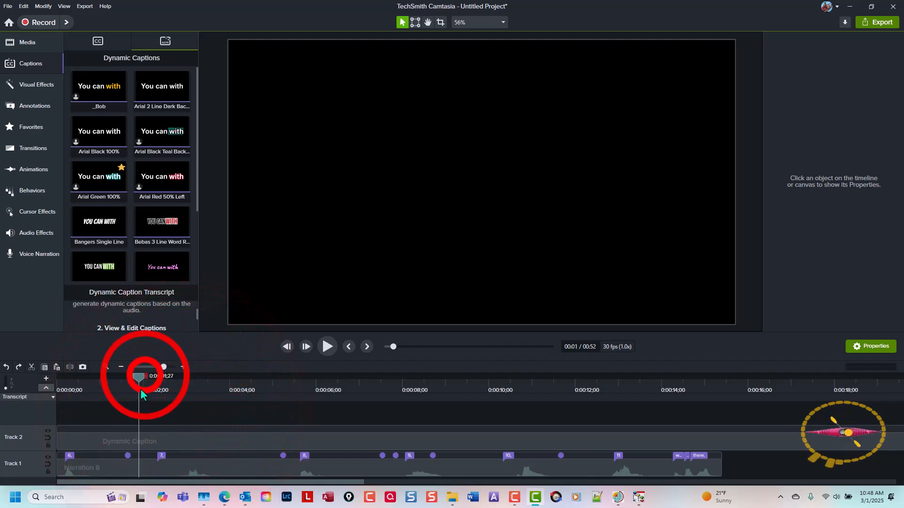
left_click(129, 456)
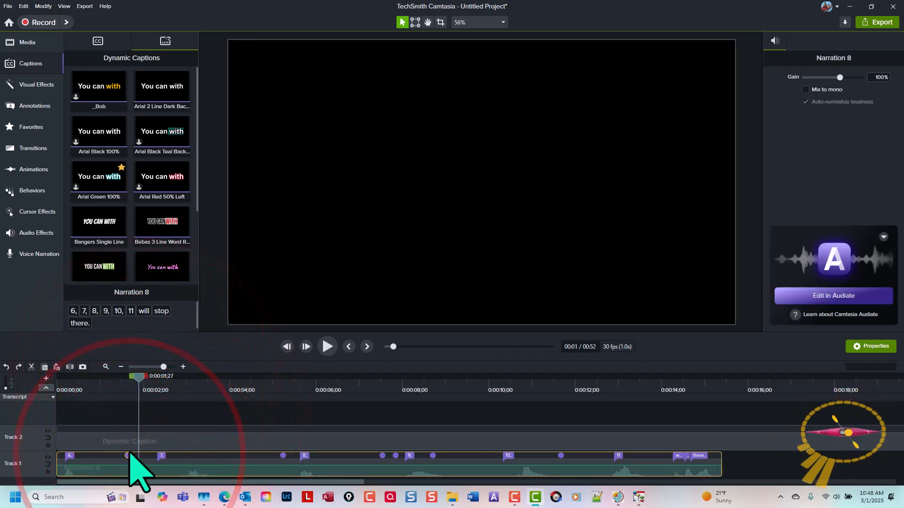
key("Delete")
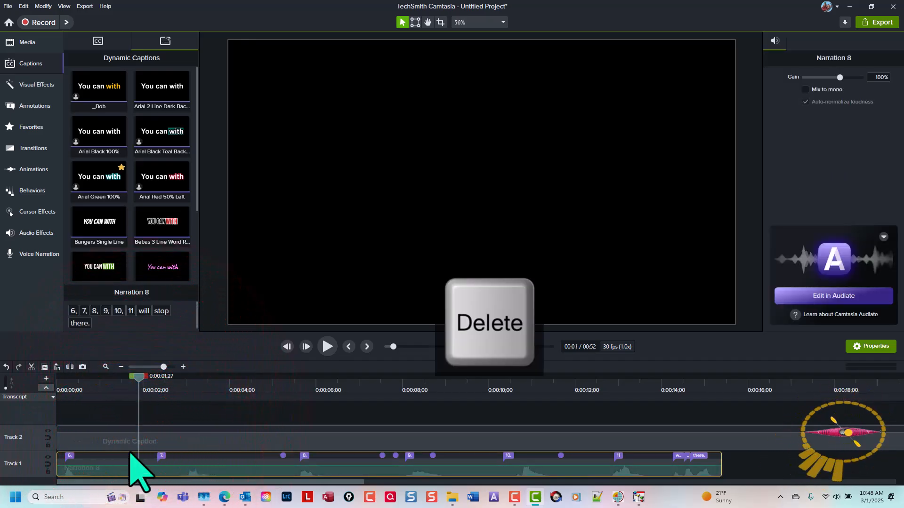
left_click(139, 380)
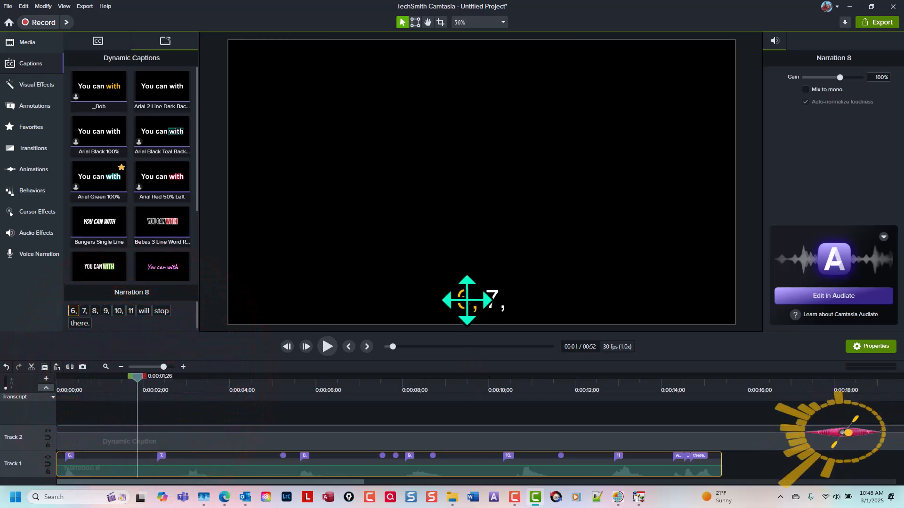
- Delete all remaining pause markers between words 7 and 11 so the numbers form one continuous caption line
left_click_drag(139, 378, 274, 417)
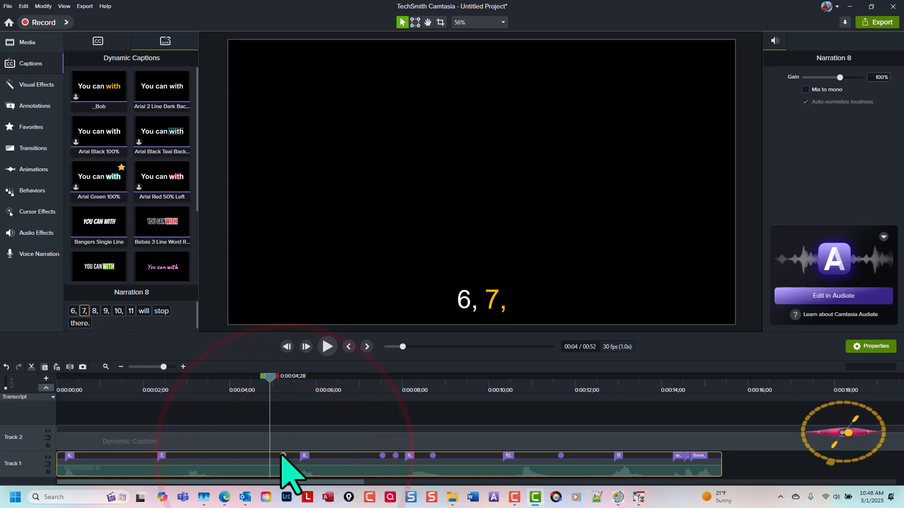
key("Delete")
left_click(383, 455)
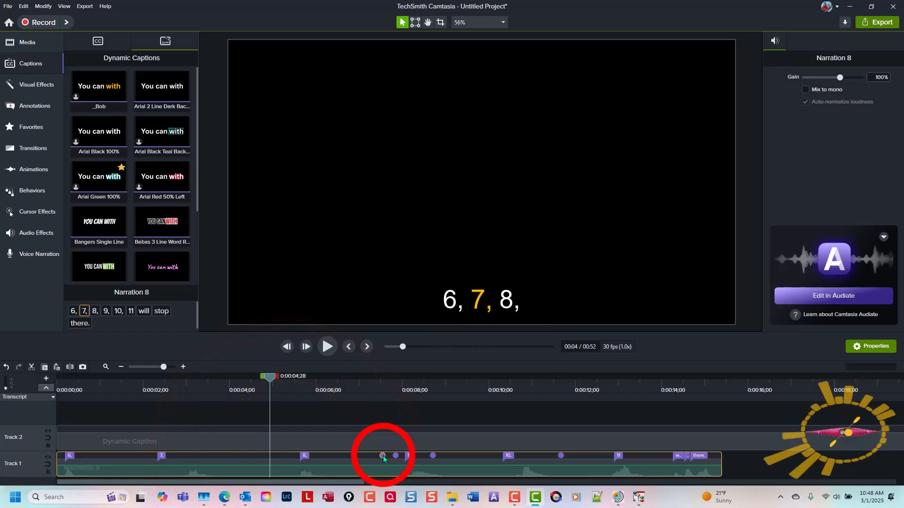
key("Delete")
left_click(394, 456)
key("Delete")
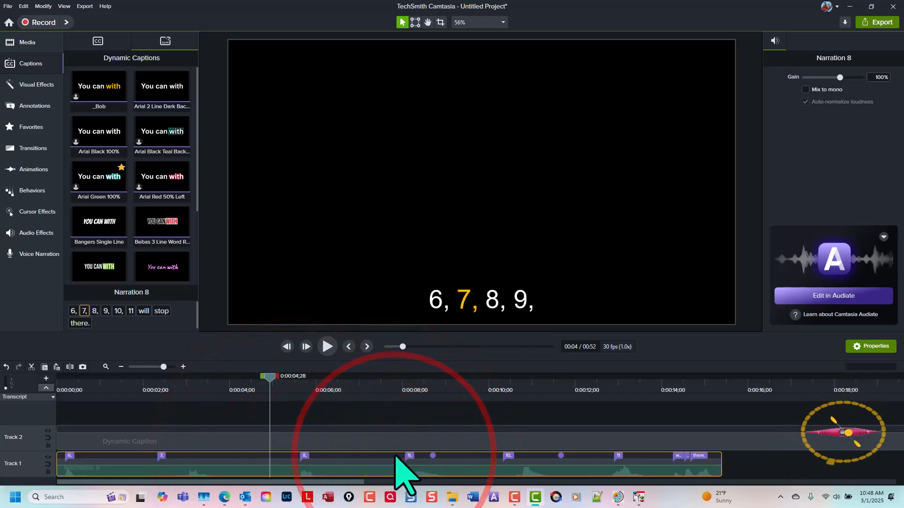
left_click(432, 456)
key("Delete")
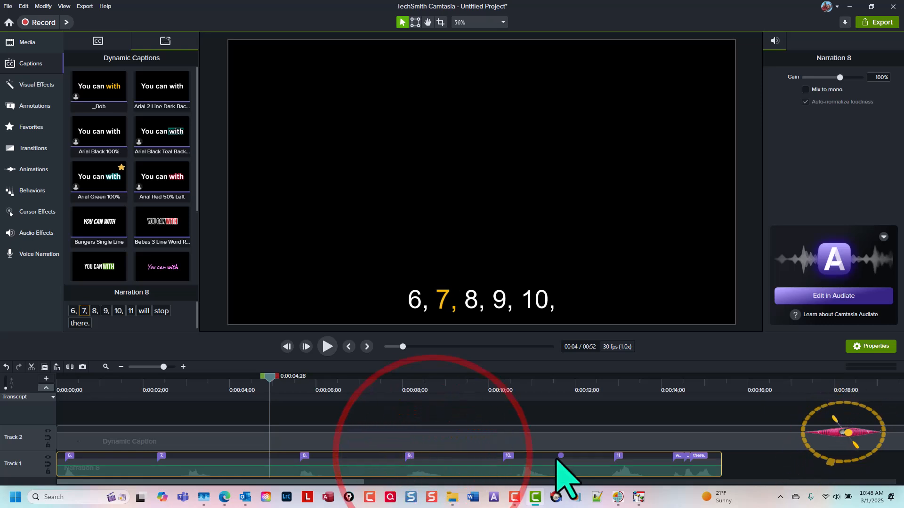
left_click(561, 456)
key("Delete")
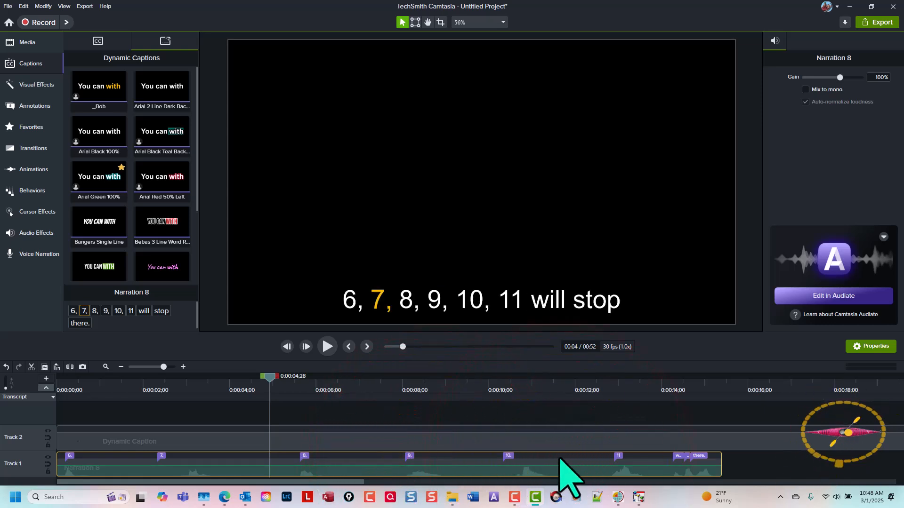
- Move caption word 7 to about 3.1 s, word 9 to about 8.3 s and word 10 to about 10.9 s to match the waveform
left_click_drag(162, 456, 192, 456)
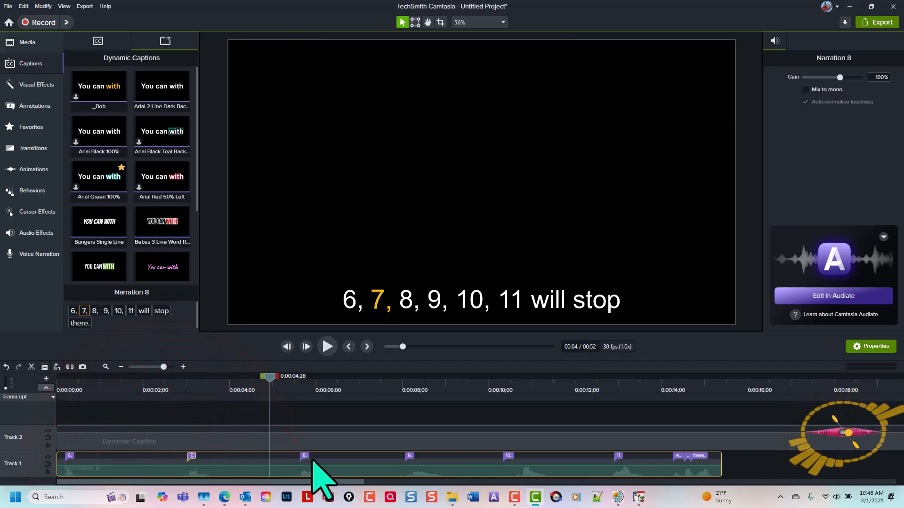
left_click_drag(412, 455, 417, 456)
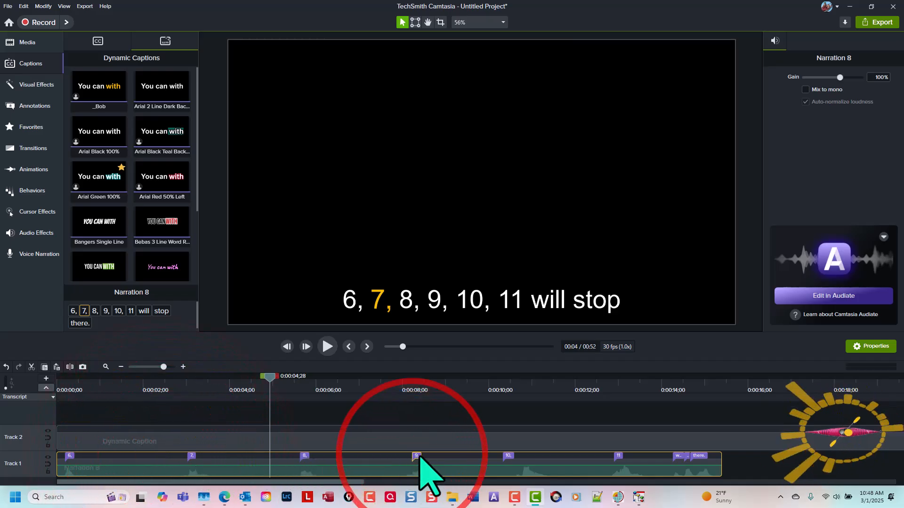
left_click_drag(508, 456, 527, 457)
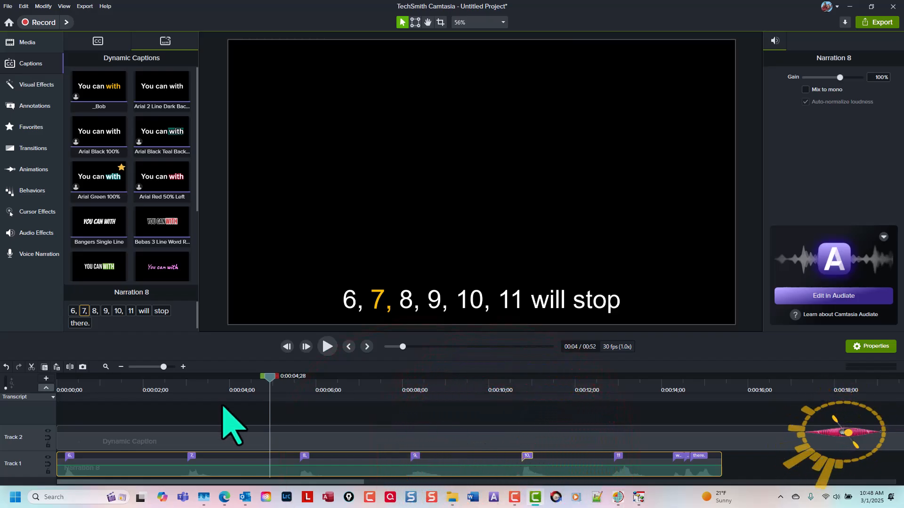
- Play the opening of the timeline to check the word highlighting against the narration, and return to the start
key("ctrl+Home")
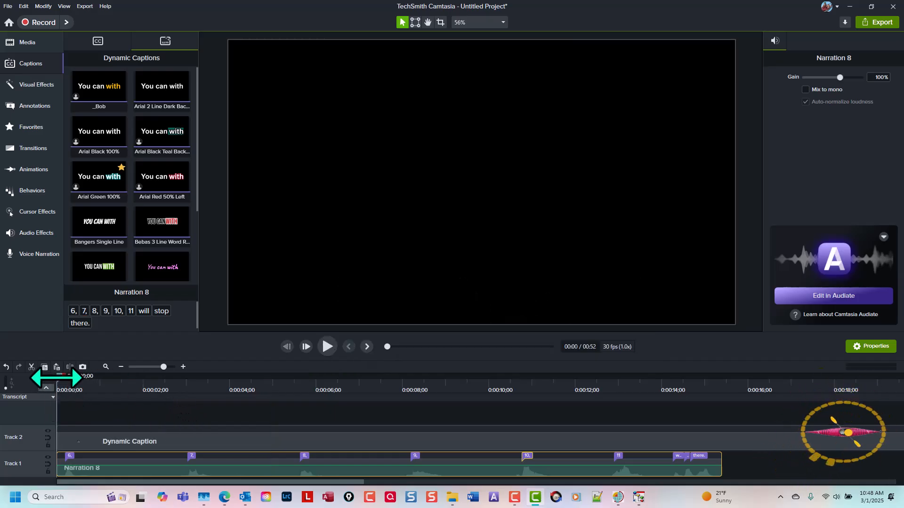
key("space")
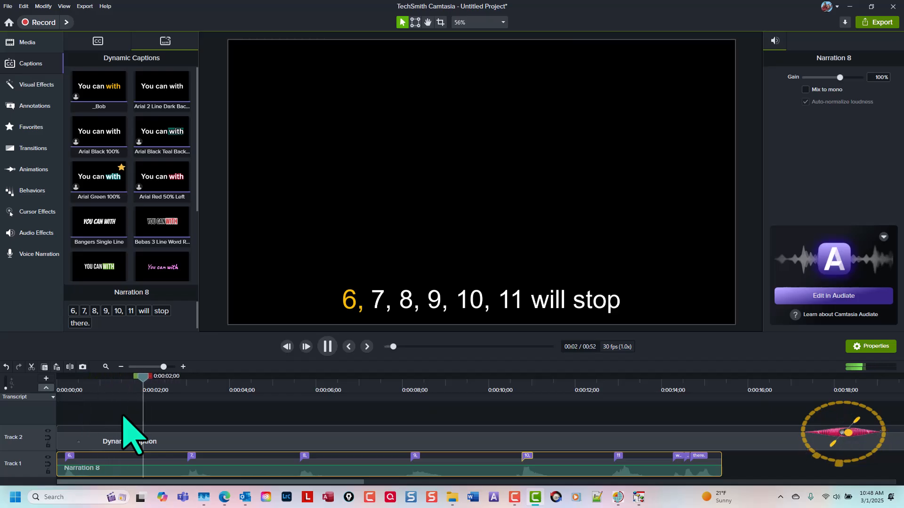
key("space")
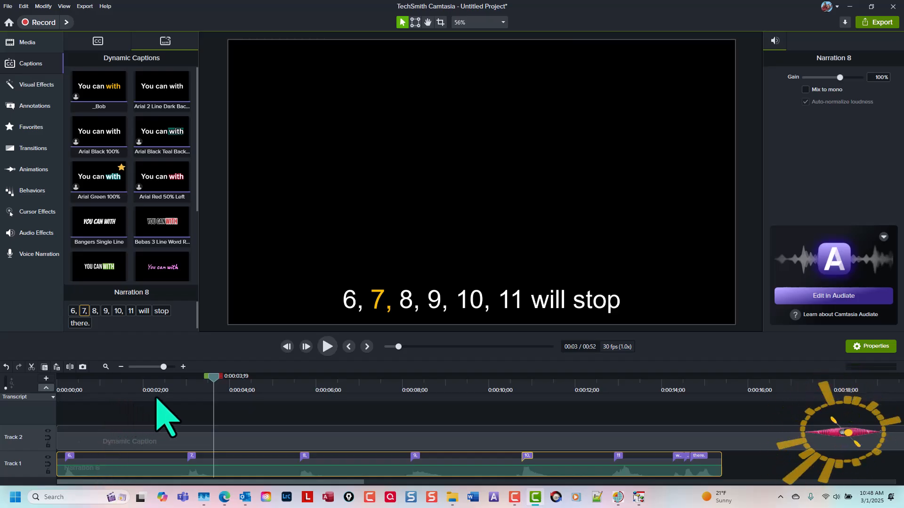
key("ctrl+Home")
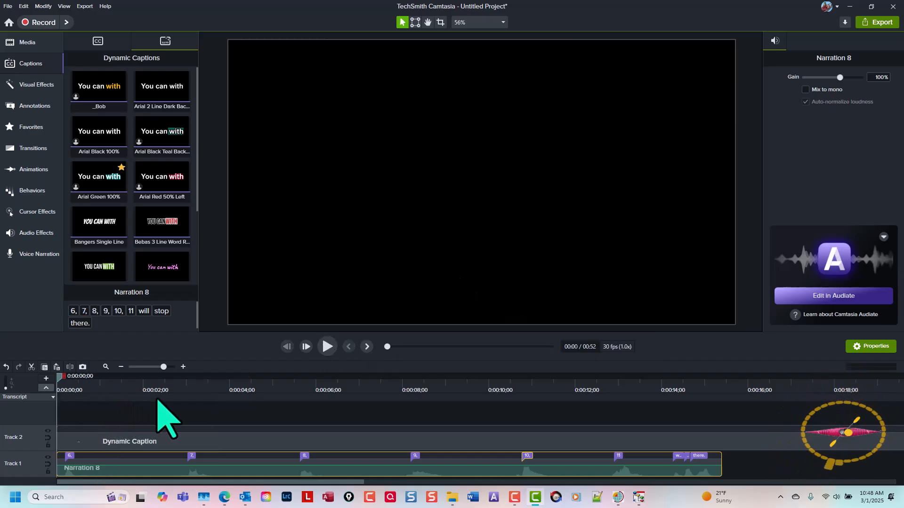
- Split all tracks at 0:00:01;00 to isolate a one-second segment holding word 6
scroll(158, 403, "up", 2)
left_click_drag(64, 376, 134, 383)
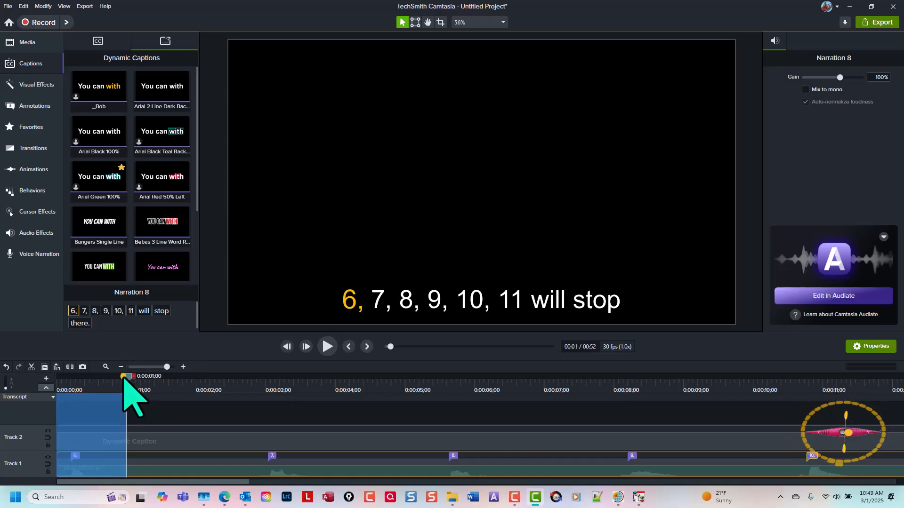
right_click(126, 382)
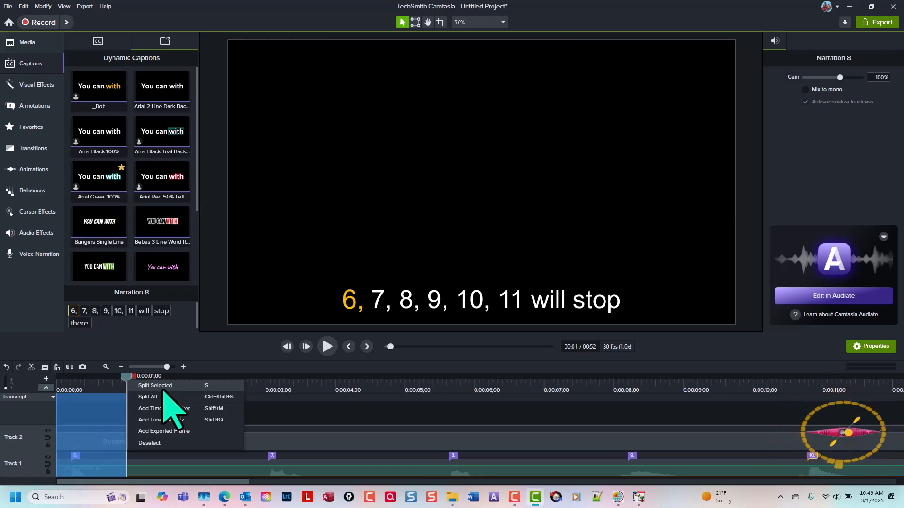
key("Escape")
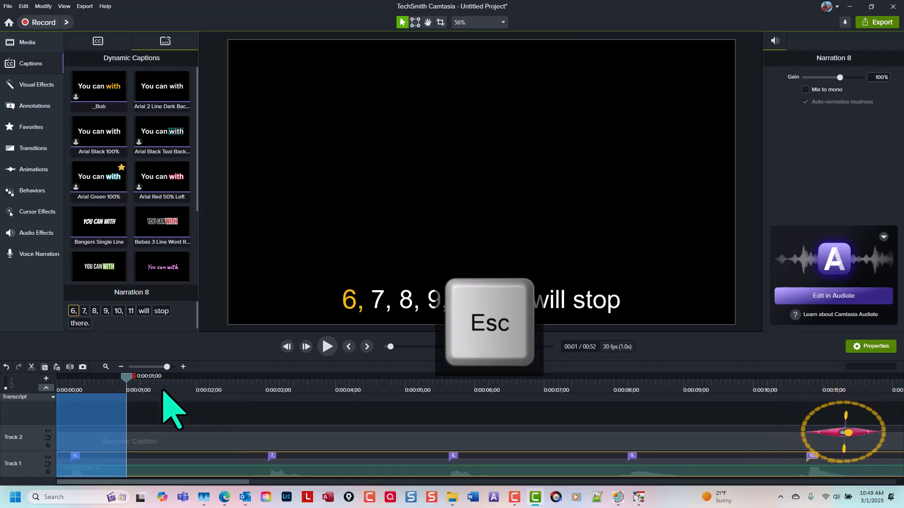
key("ctrl+shift+s")
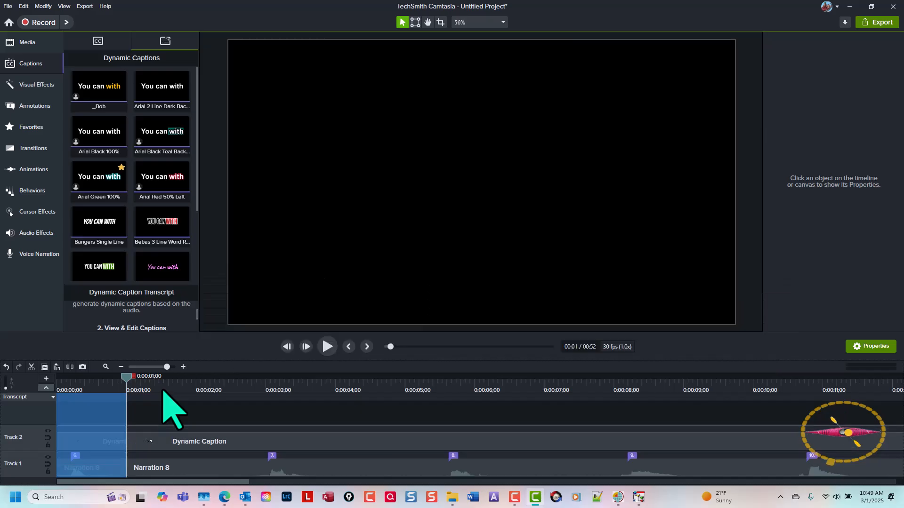
- Clear the time selection and trim the start of the remaining caption and narration clips to 0:00:02;28, just before word 7
left_click_drag(126, 377, 61, 381)
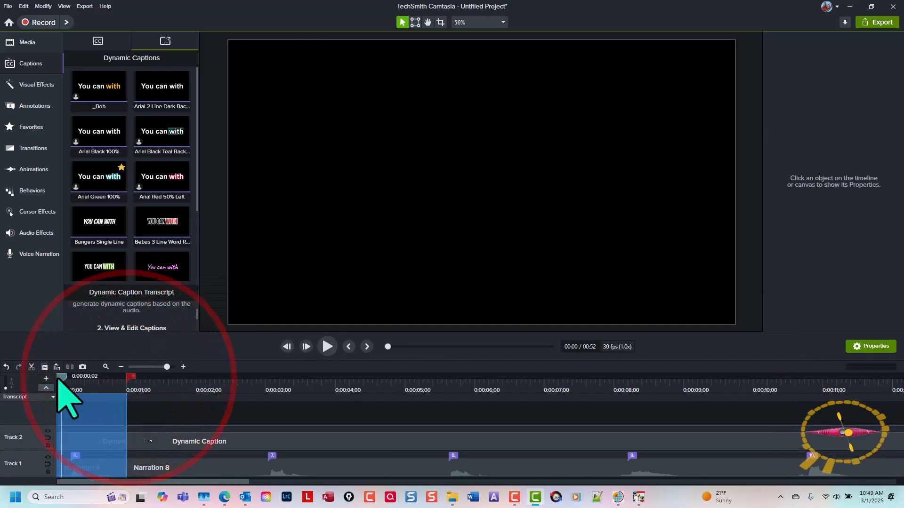
left_click(130, 377)
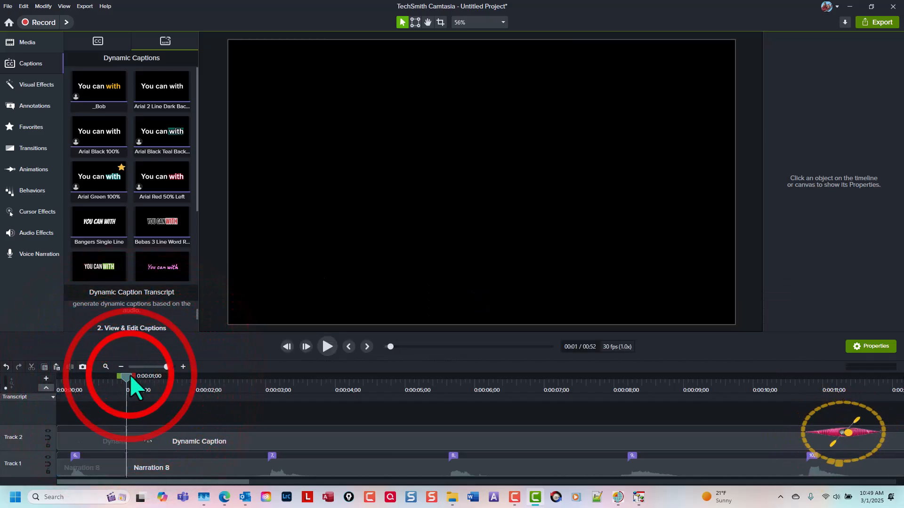
left_click(158, 400)
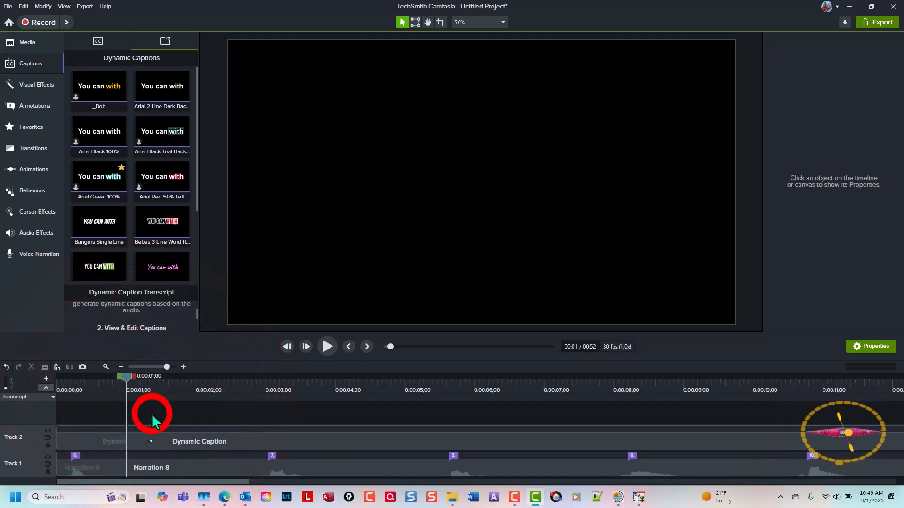
left_click_drag(152, 413, 259, 478)
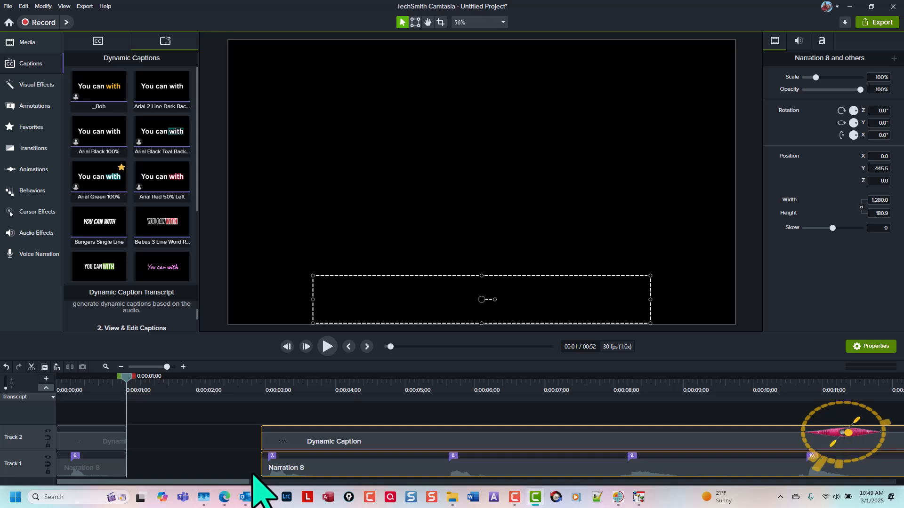
- Split all tracks at 0:00:03;28, one second into the word 7 clips, and trim the remainder's start to 0:00:05;16, just before word 8
left_click(367, 346)
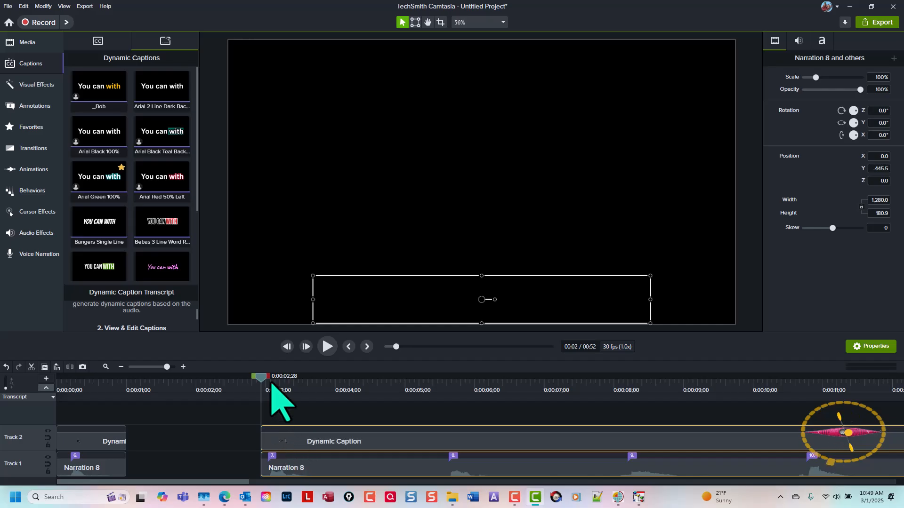
left_click_drag(269, 381, 339, 389)
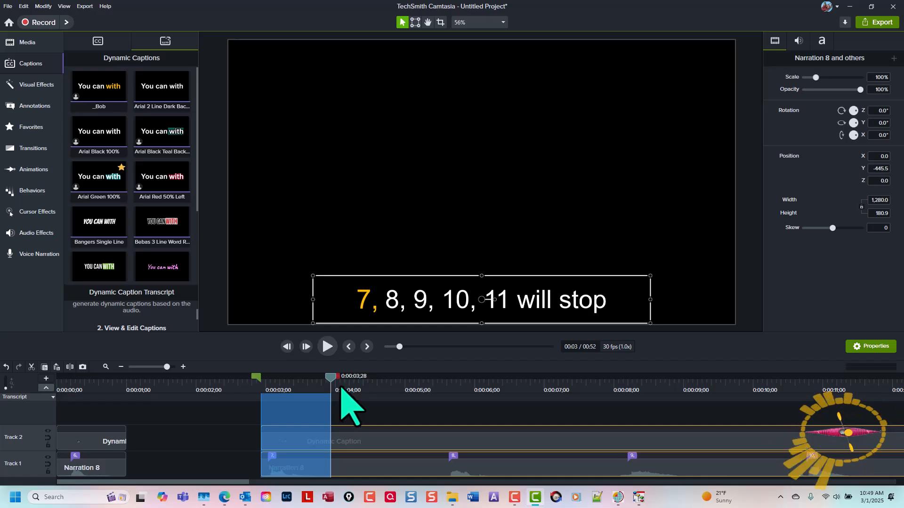
key("ctrl+shift+s")
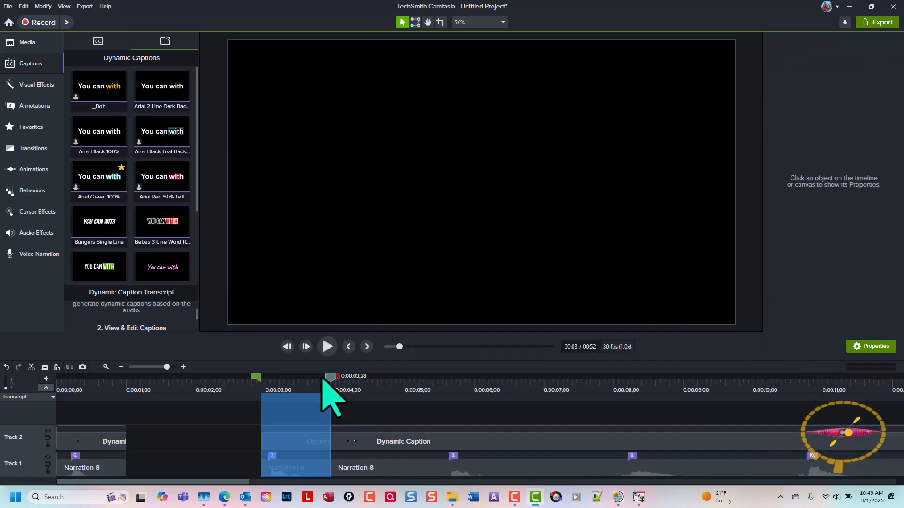
left_click_drag(363, 407, 442, 442)
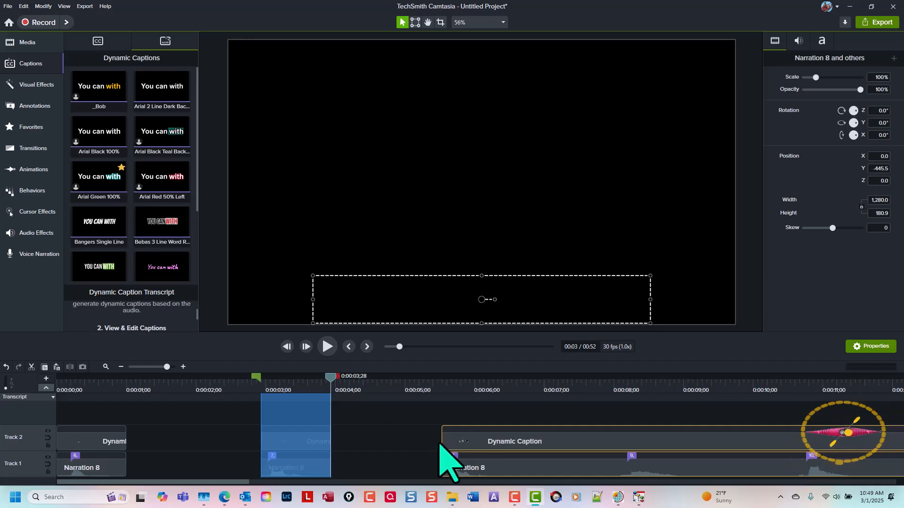
- Split all tracks at 0:00:06;16, one second into the word 8 clips, and trim the remainder's start to 0:00:08;03, just before word 9
left_click(366, 347)
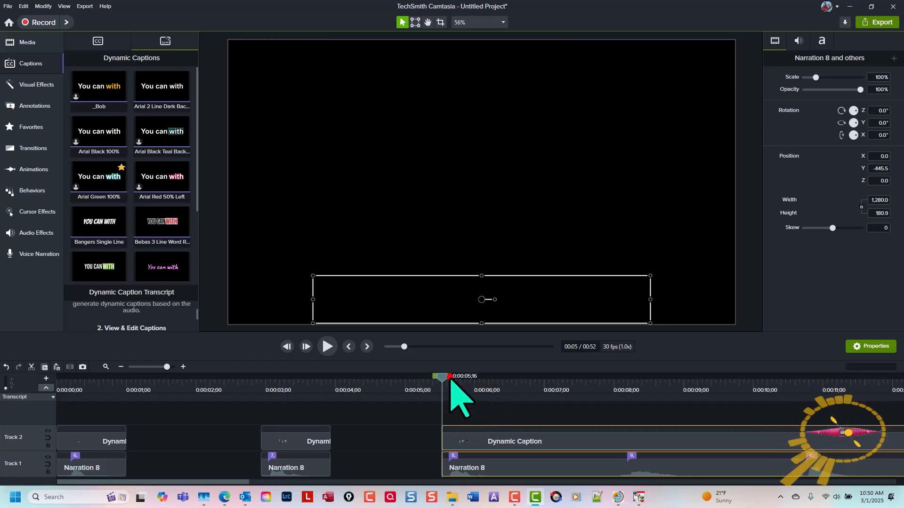
mouse_move(449, 380)
left_mouse_down()
mouse_move(527, 382)
mouse_move(514, 383)
left_mouse_up()
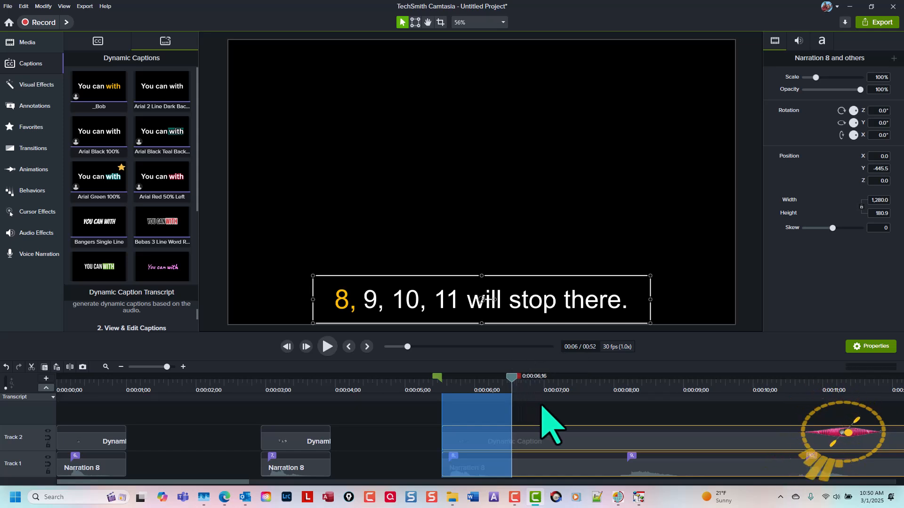
key("ctrl+shift+s")
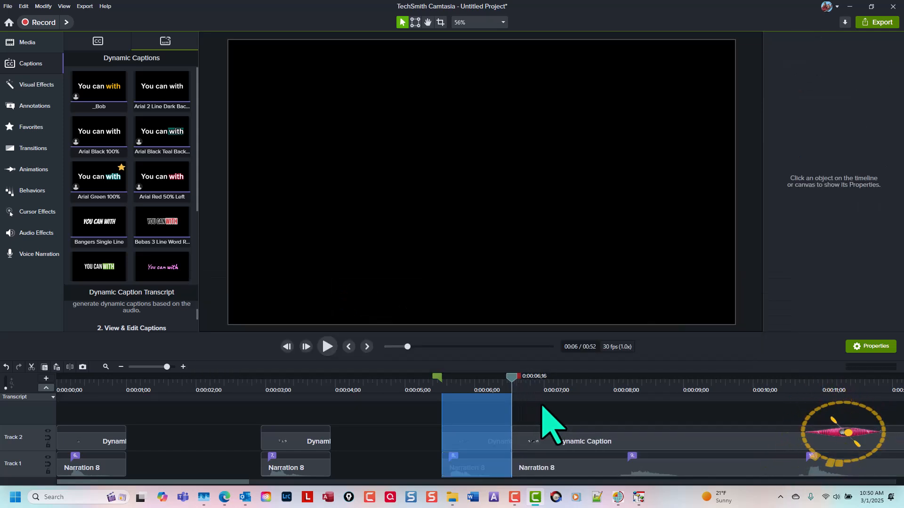
left_click(537, 414)
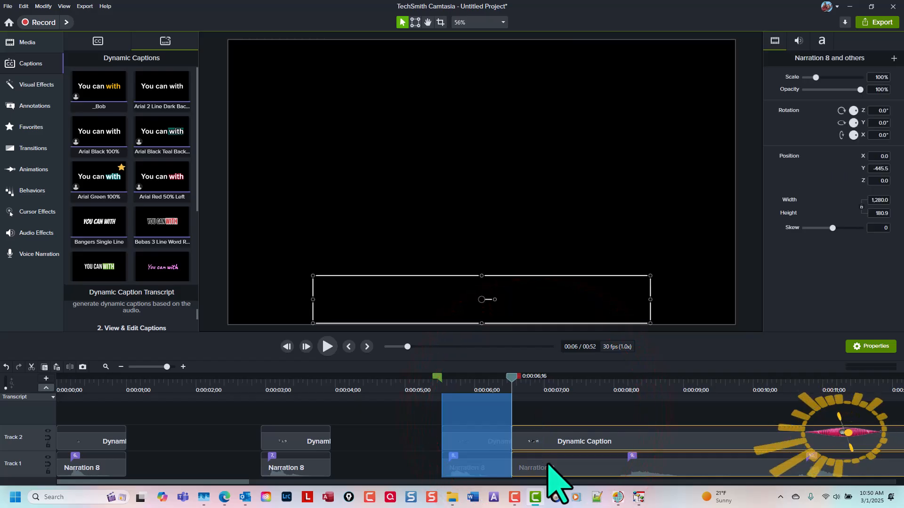
left_click_drag(517, 441, 621, 443)
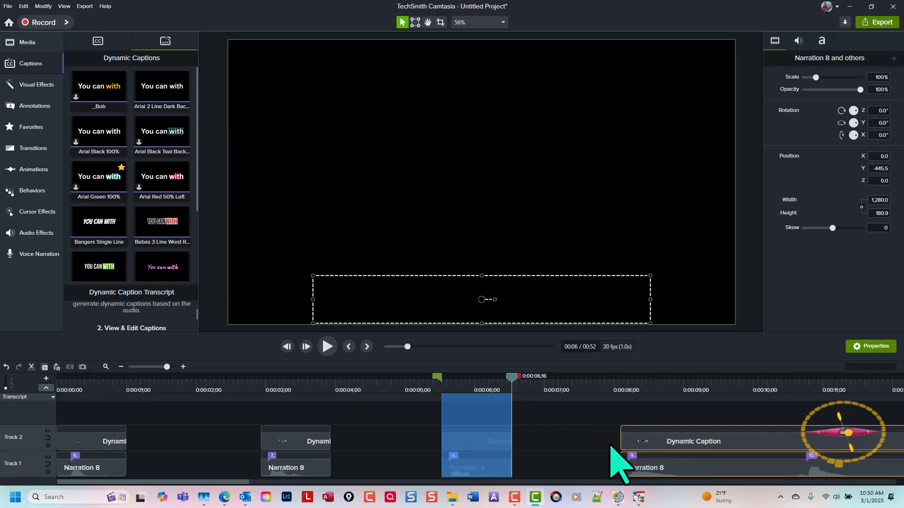
- Split all tracks at 0:00:09;03, one second into the word 9 clips, and trim the remainder's start to 0:00:10;20, just before word 10
scroll(610, 466, "right", 8)
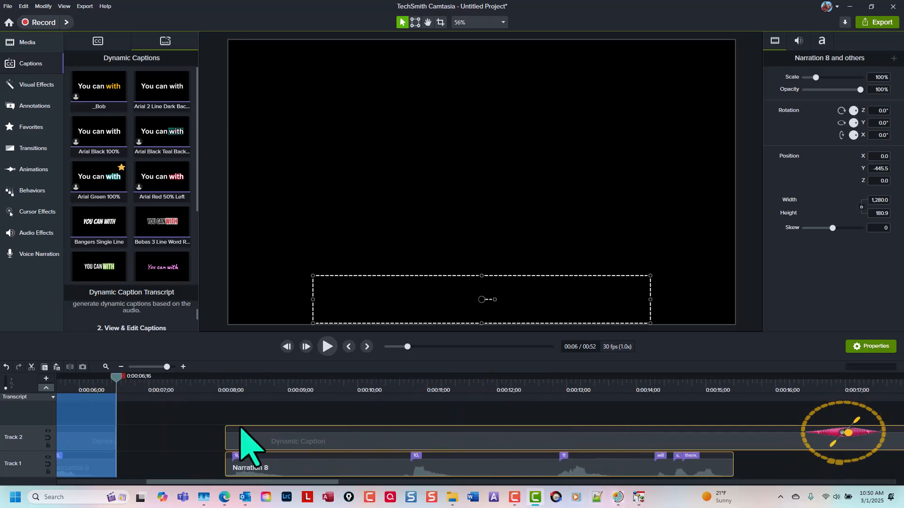
left_click(367, 347)
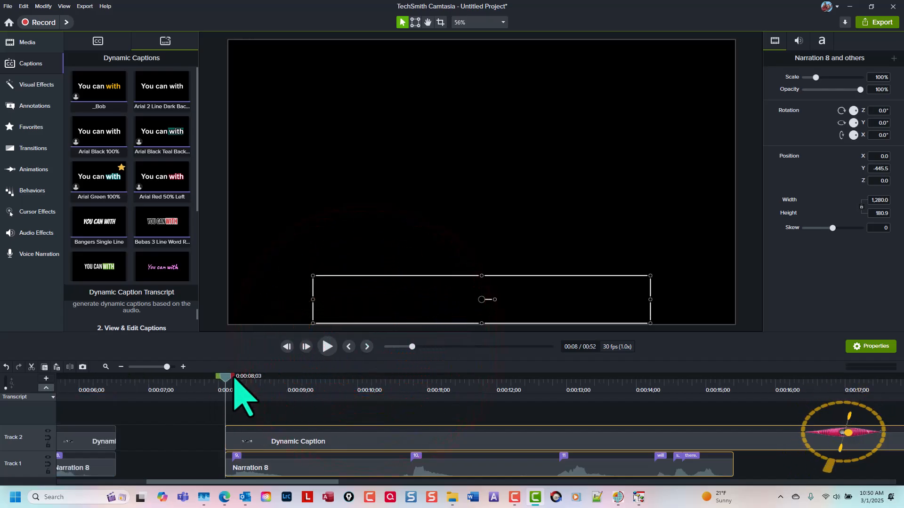
left_click_drag(233, 377, 304, 386)
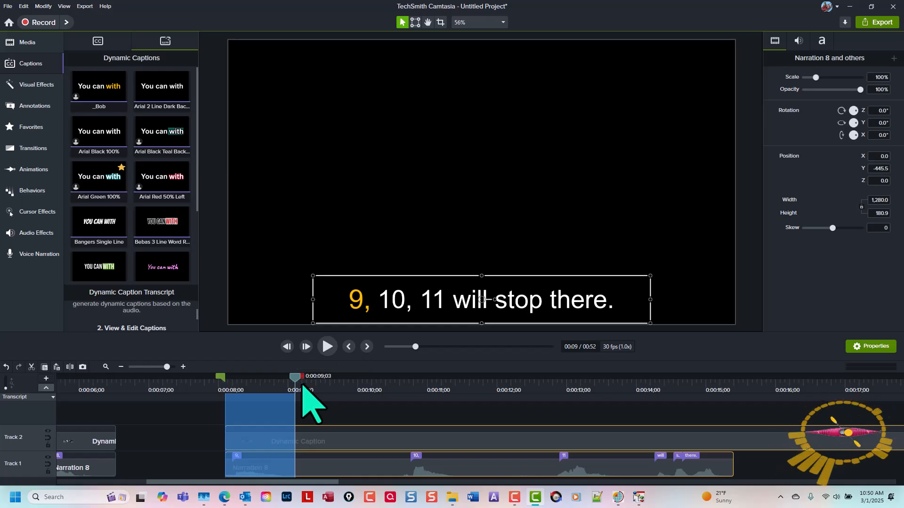
key("ctrl+shift+s")
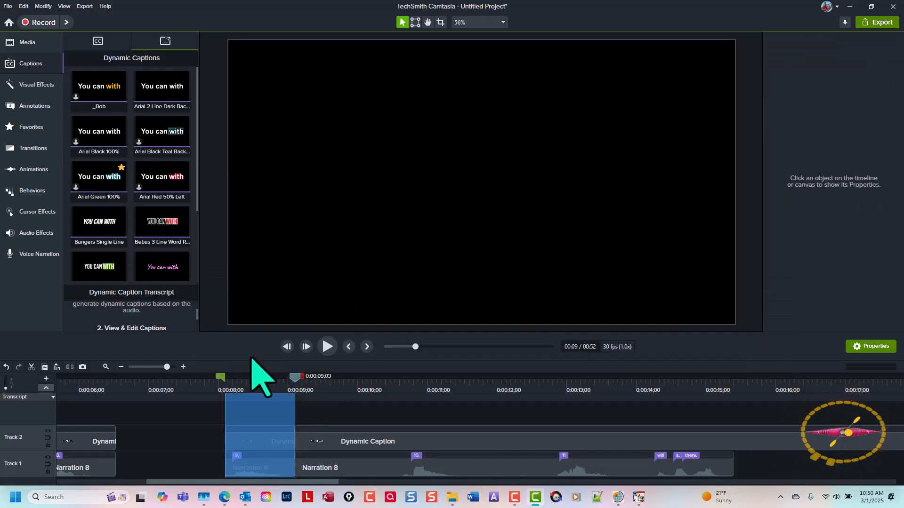
left_click(297, 382)
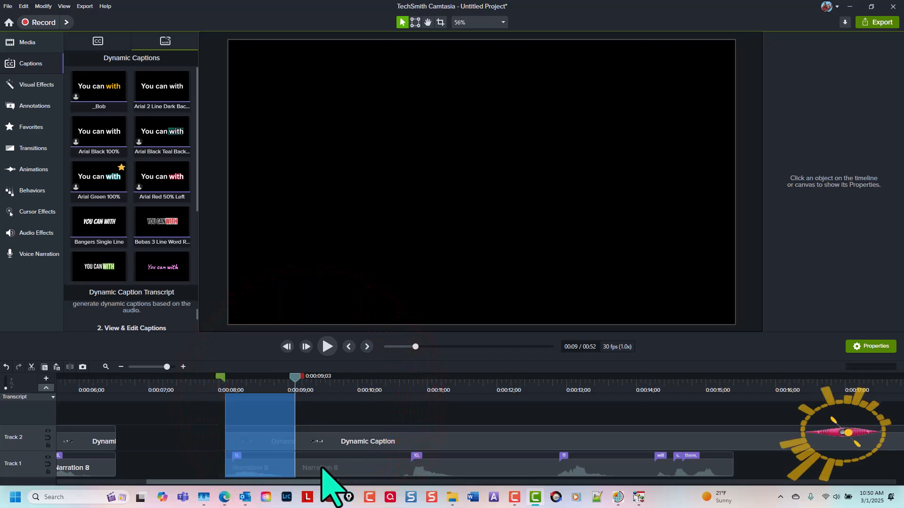
left_click_drag(334, 419, 333, 470)
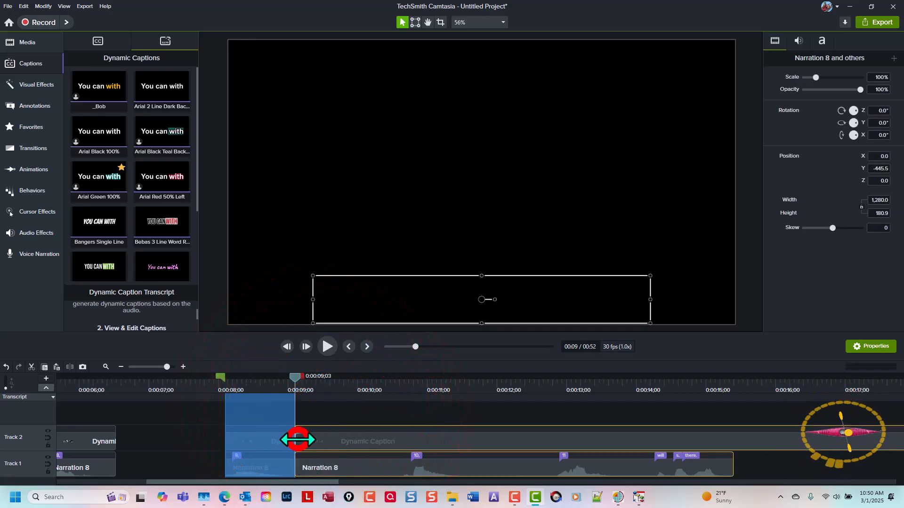
left_click_drag(298, 439, 404, 414)
- Split all tracks at 0:00:11;20, one second into the word 10 clips, and delete the caption and narration that follow
left_click(365, 347)
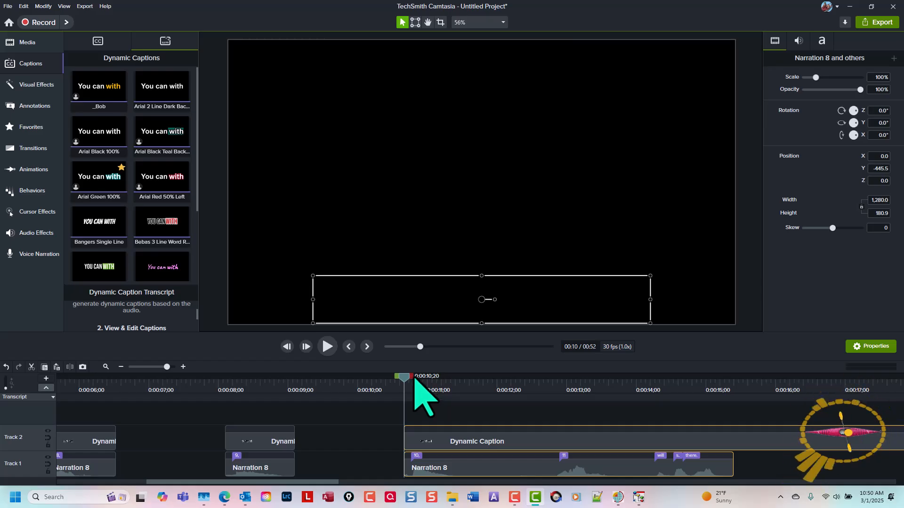
left_click_drag(413, 379, 481, 385)
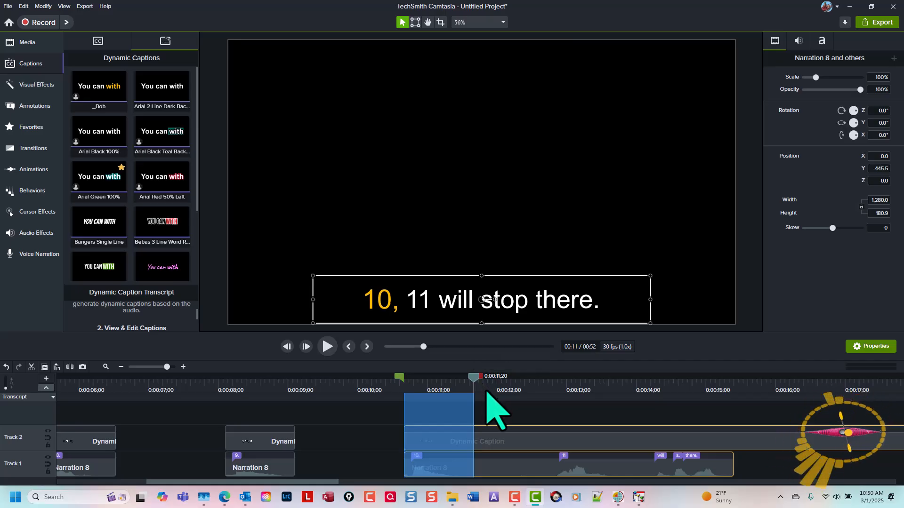
key("ctrl+shift+s")
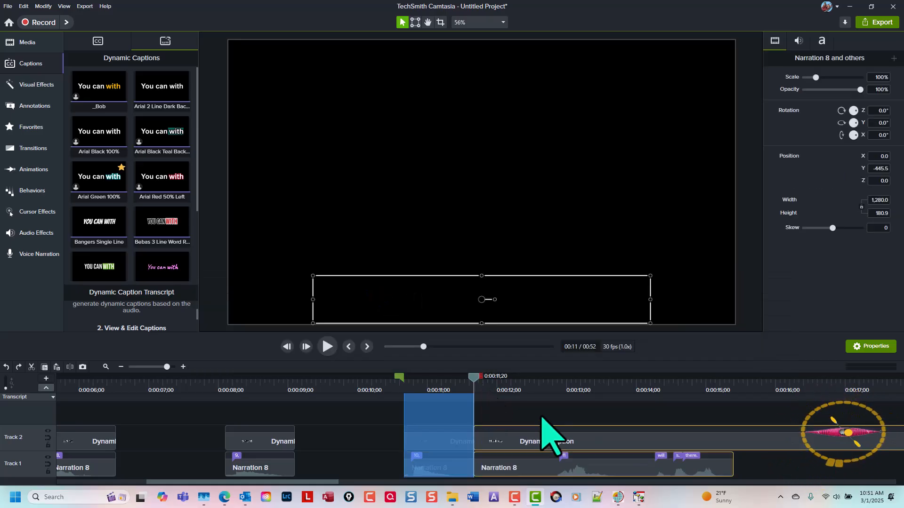
left_click(539, 415)
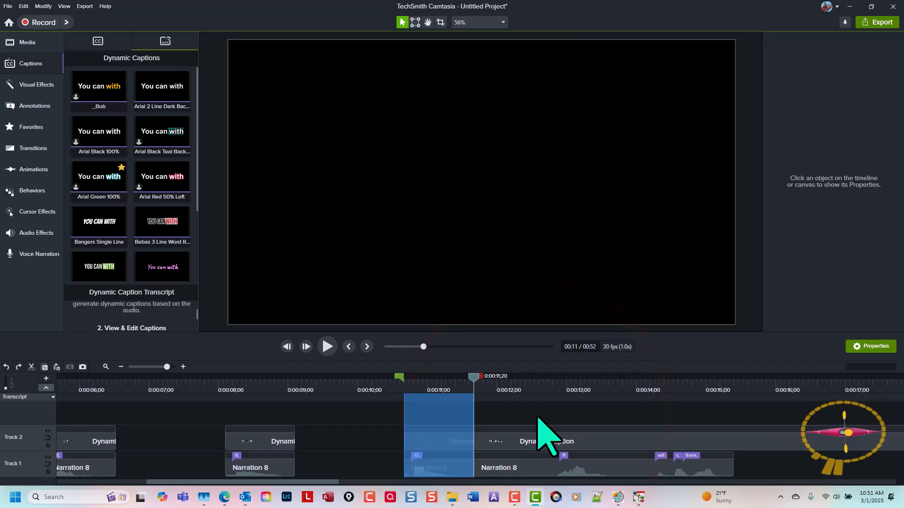
key("ctrl+shift+d")
left_click(535, 465)
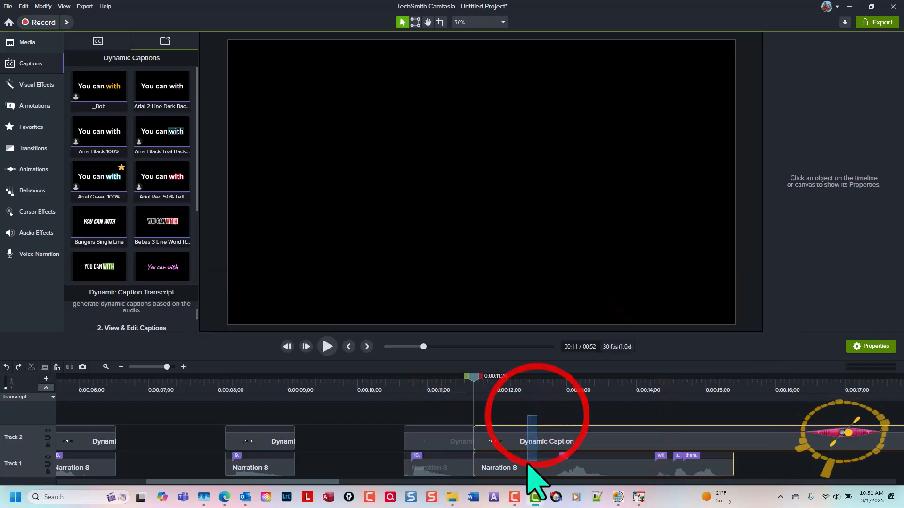
key("Delete")
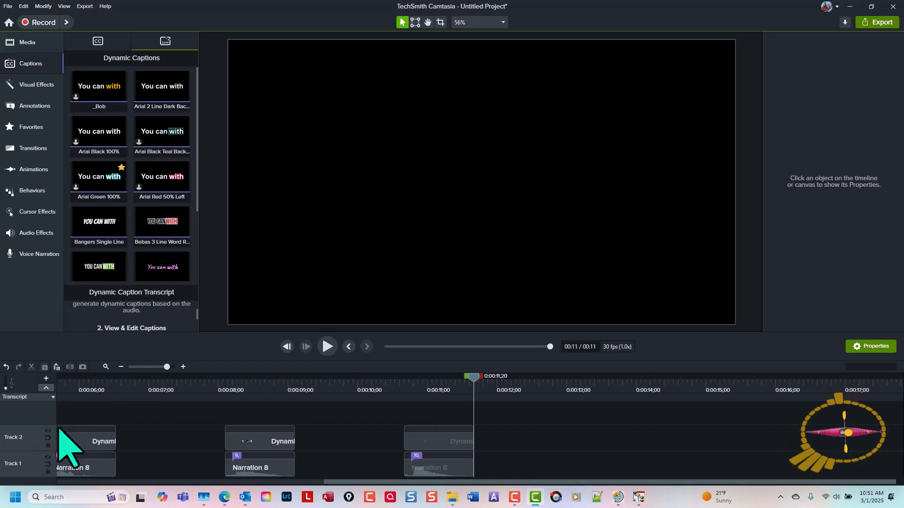
- Close the gaps between the one-second clips by temporarily enabling the magnetic setting on Track 2 and Track 1
key("ctrl+shift+7")
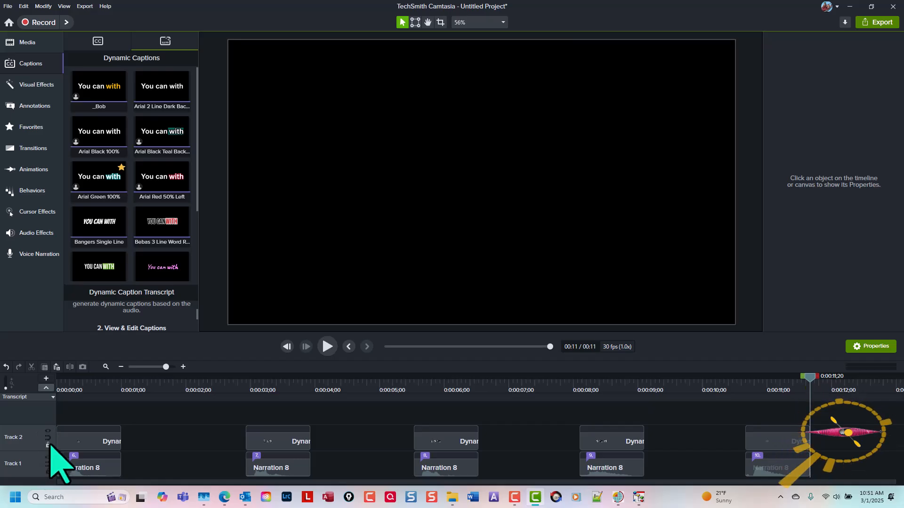
left_click(47, 438)
left_click(48, 464)
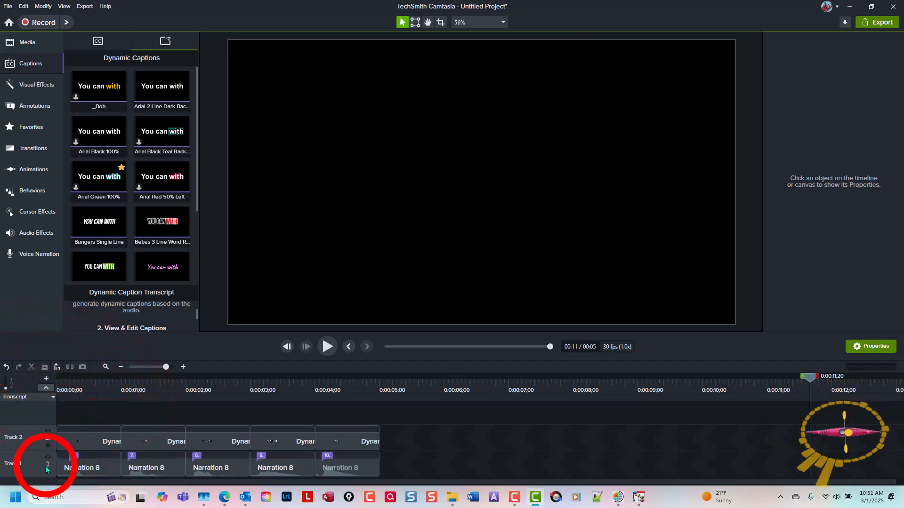
left_click(46, 465)
left_click(48, 439)
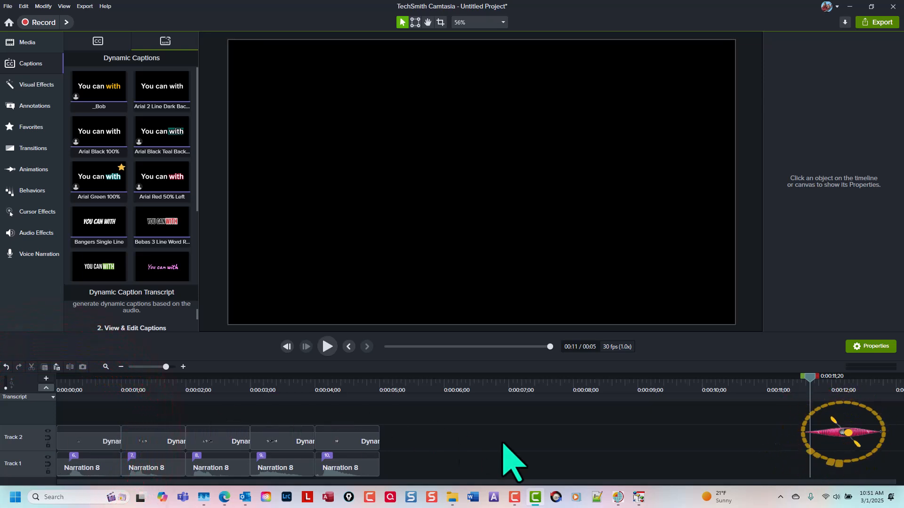
- Play the joined count from 6 to 10 from the beginning to check its timing, and return to the start
key("ctrl+Home")
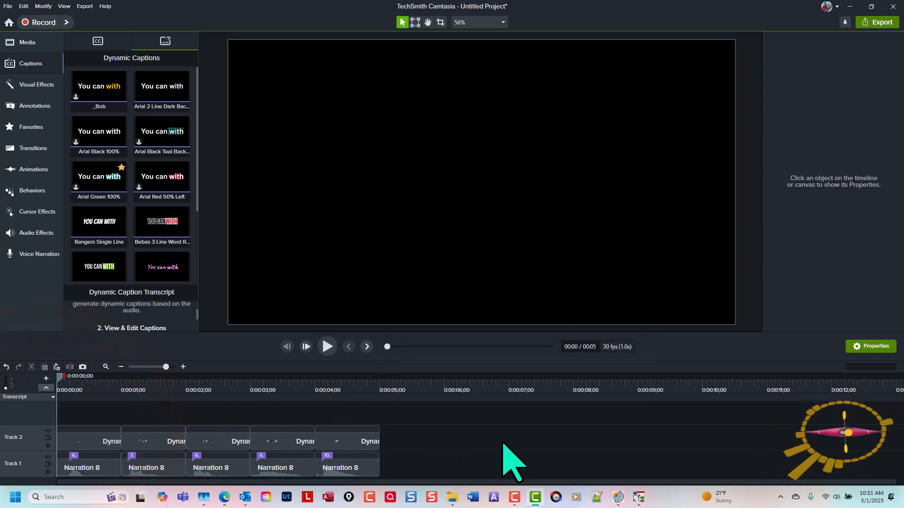
key("space")
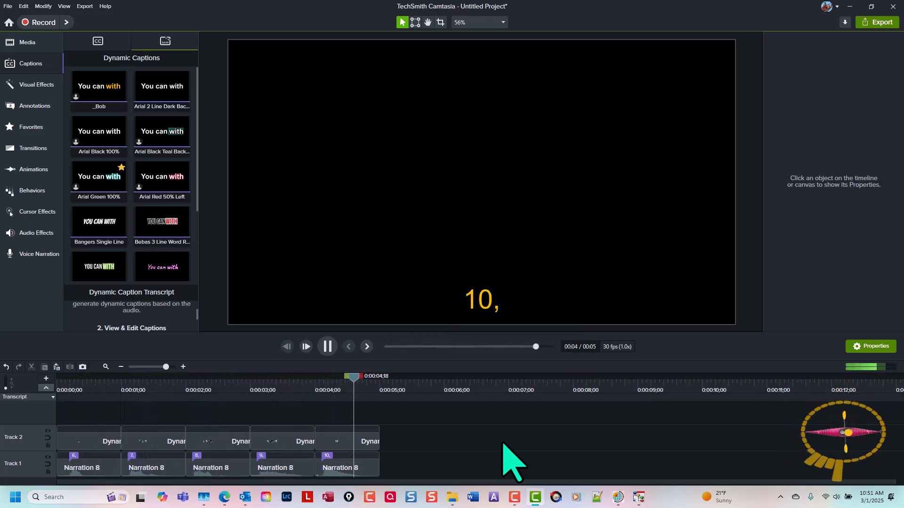
key("space")
key("ctrl+Home")
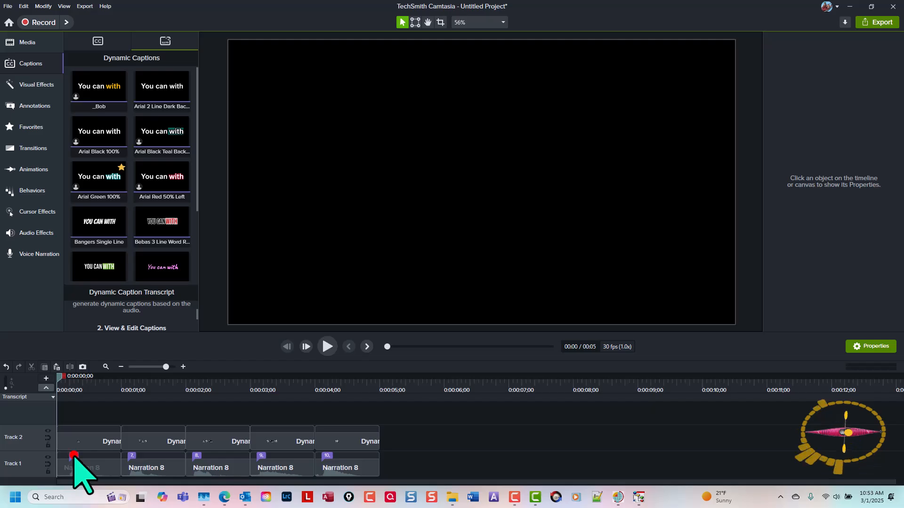
- Align the transcript words 6 through 10 on Track 1 with the starts of their one-second narration clips
left_click(74, 456)
left_click(74, 457)
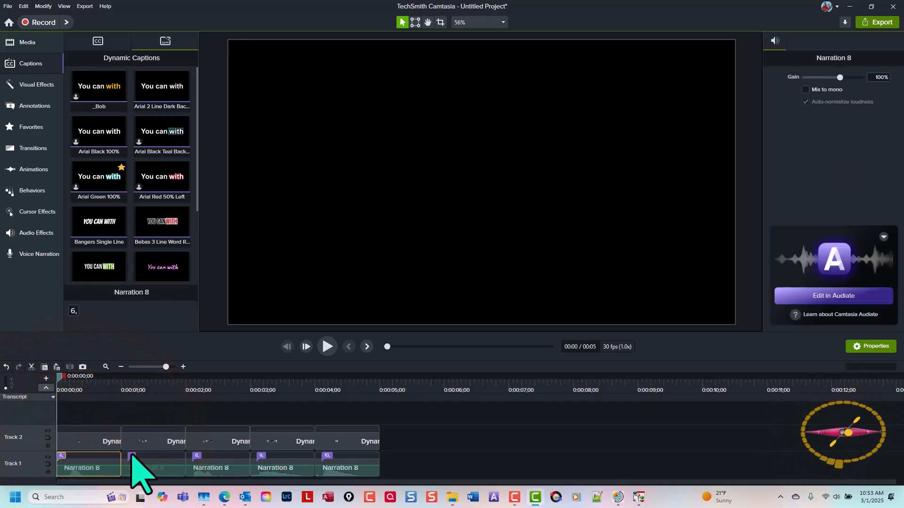
left_click(193, 456)
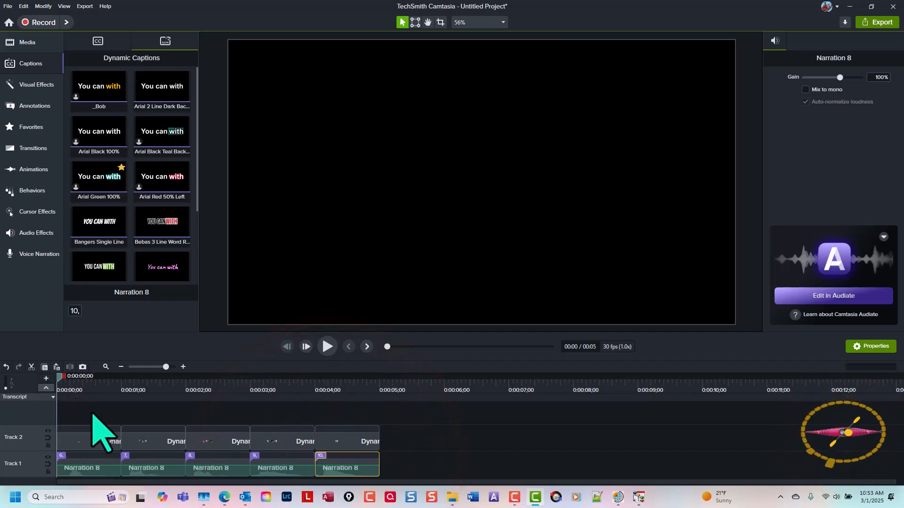
key("comma")
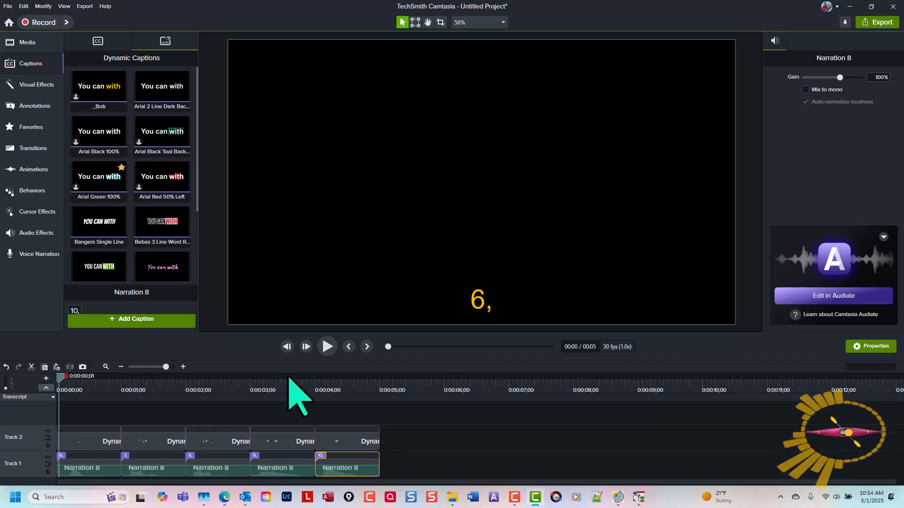
- Change the transcript words of the first two narration clips to 006 and 007
left_click(62, 455)
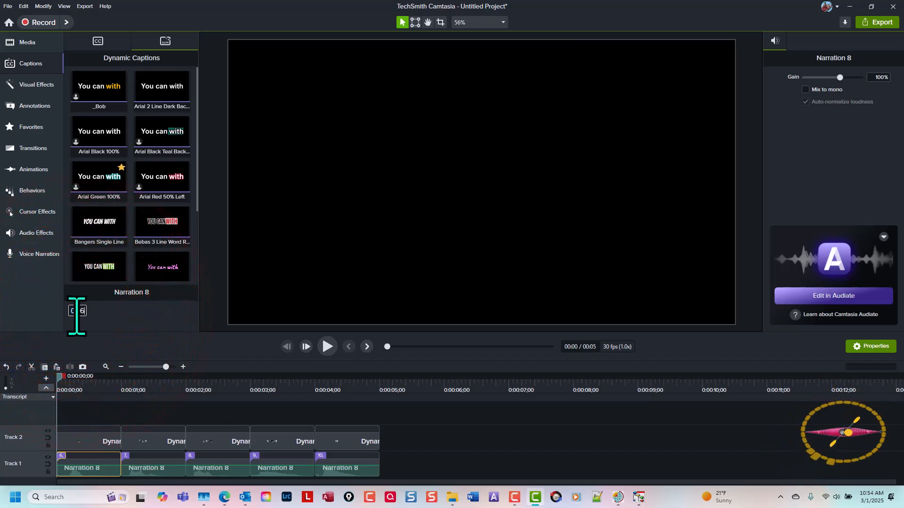
left_click(117, 319)
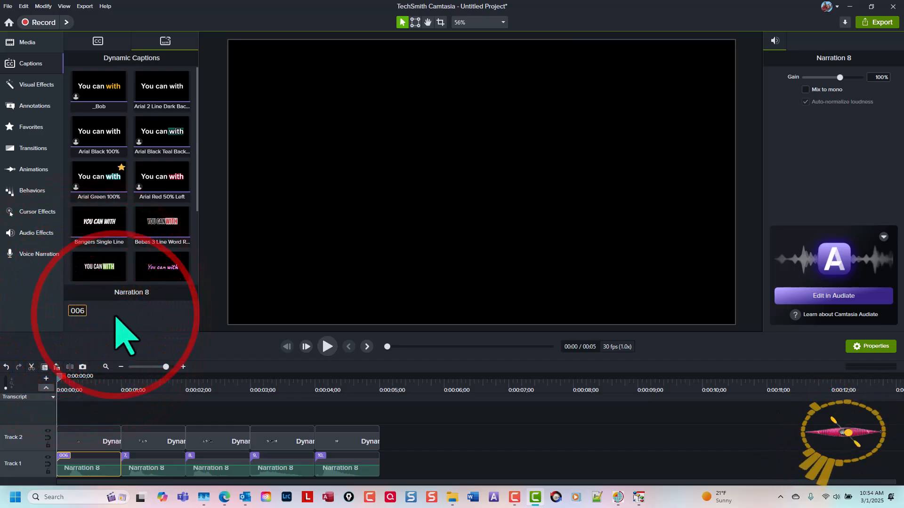
left_click(125, 455)
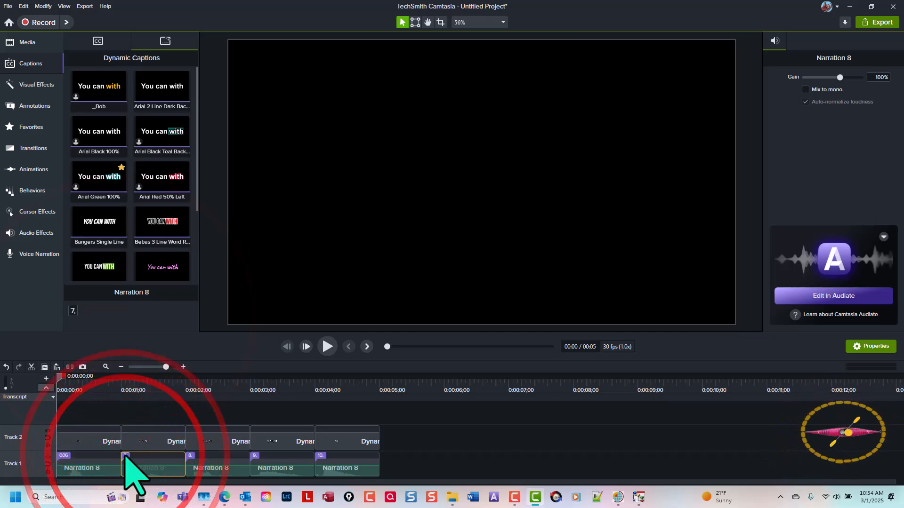
left_click(73, 312)
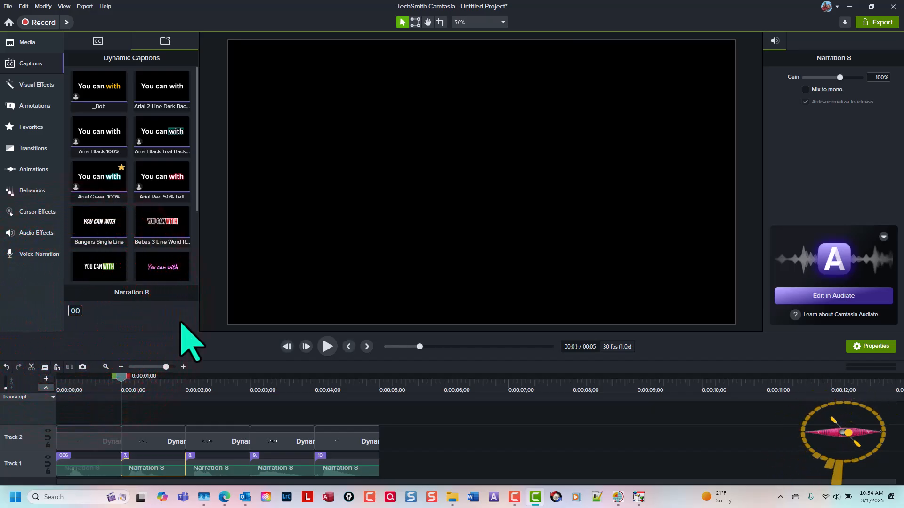
type("007")
left_click(152, 307)
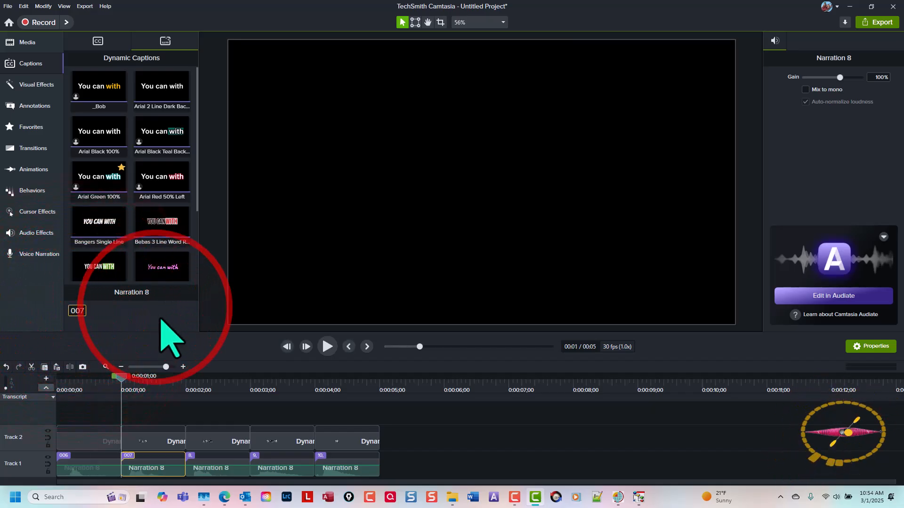
- Change the transcript words of the third and fourth narration clips to 008 and 009
left_click(190, 456)
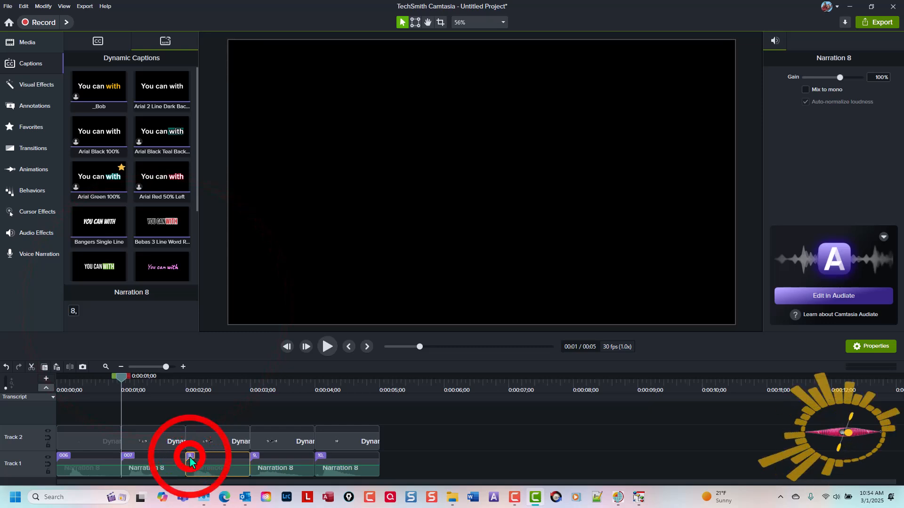
left_click(73, 311)
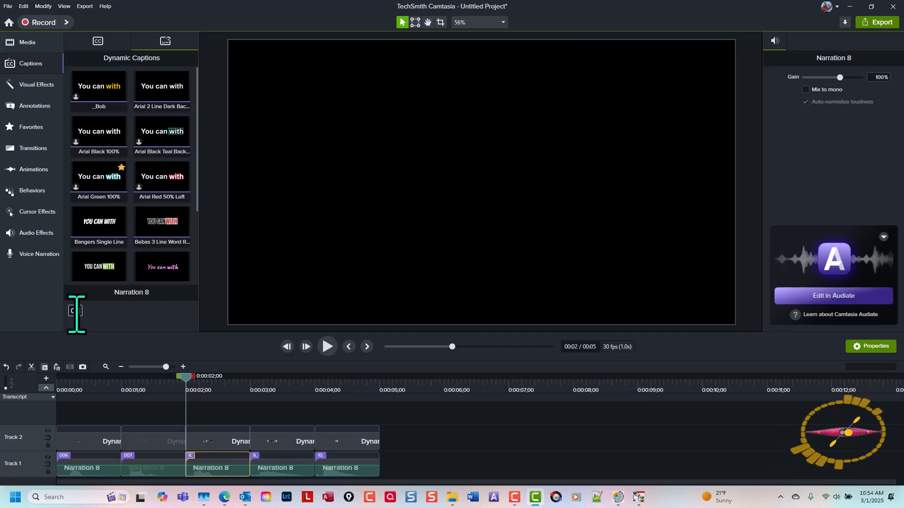
type("008")
left_click(144, 321)
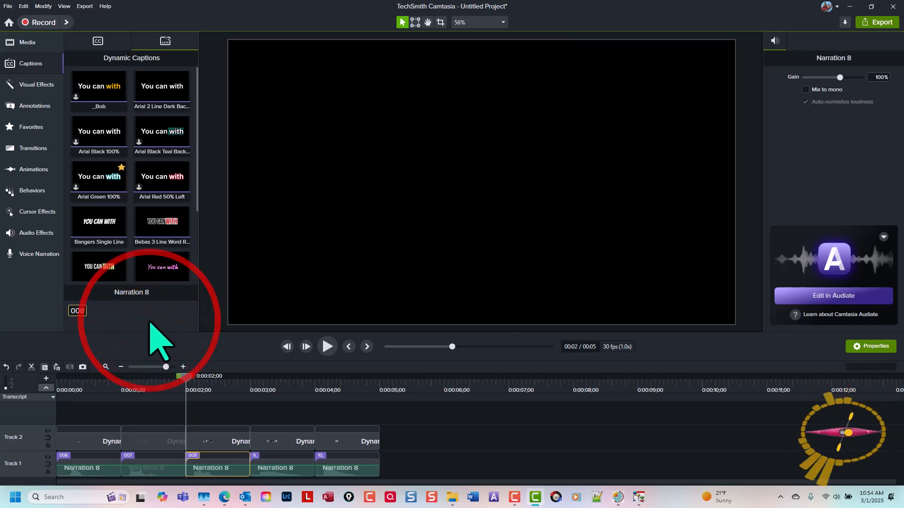
left_click(255, 456)
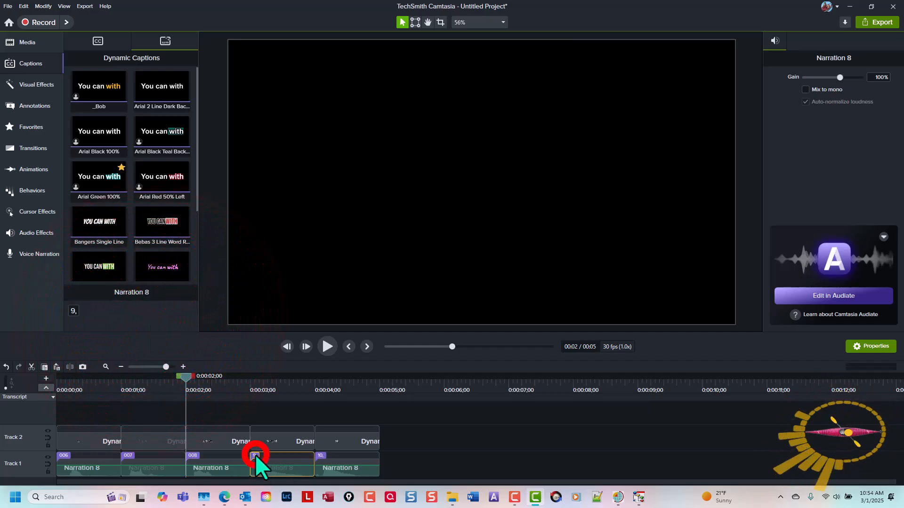
left_click(74, 309)
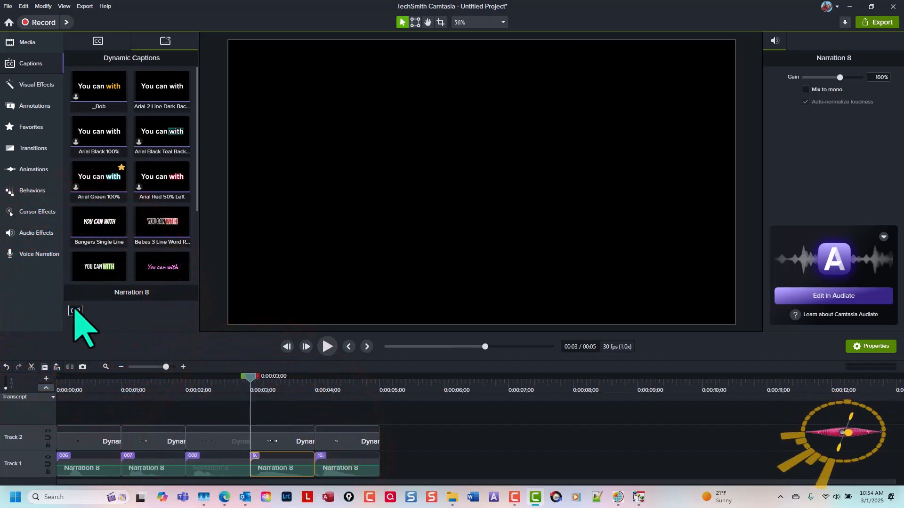
type("009")
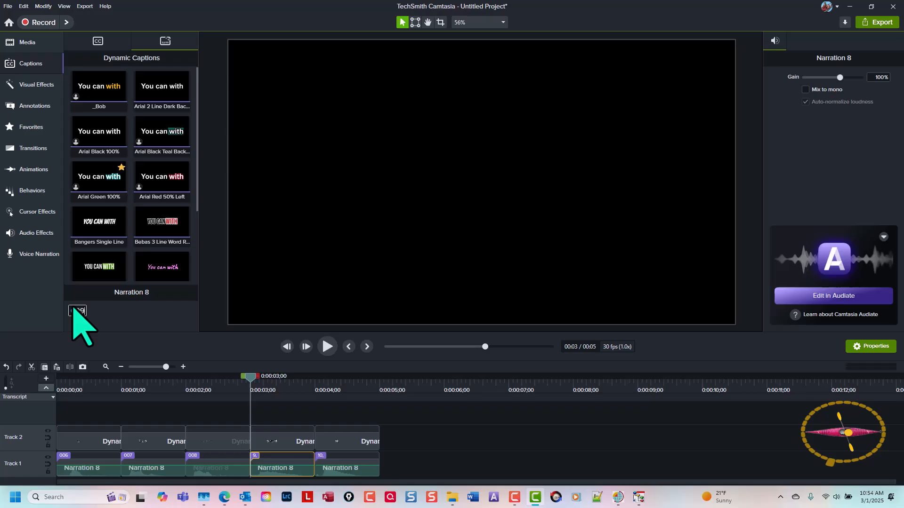
left_click(119, 307)
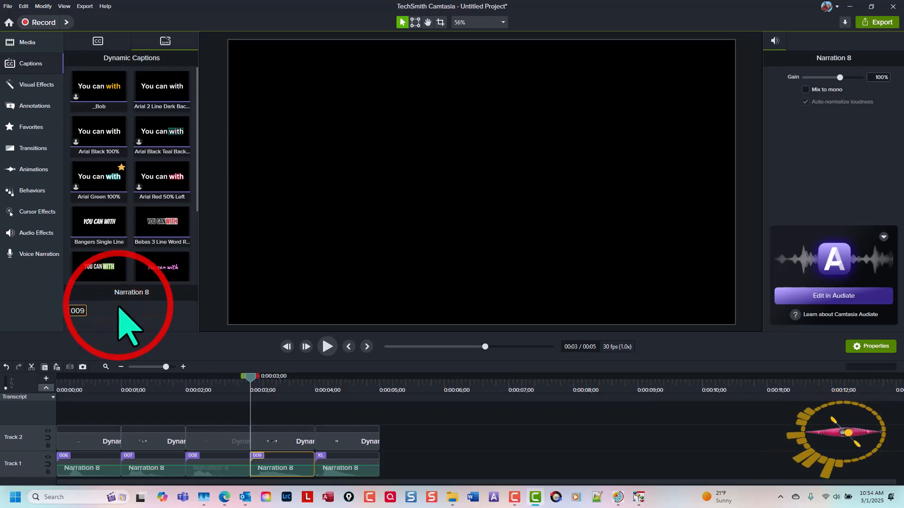
- Change the transcript word of the last narration clip to 010
left_click(322, 456)
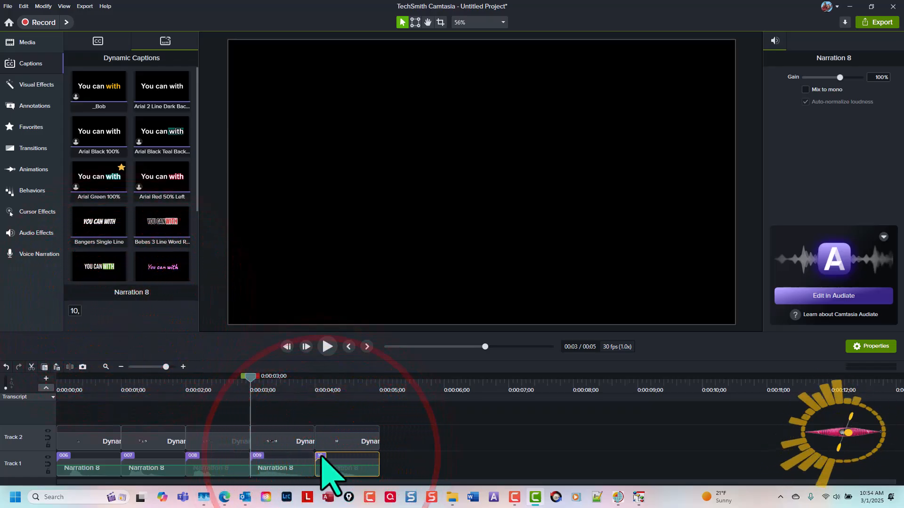
double_click(76, 310)
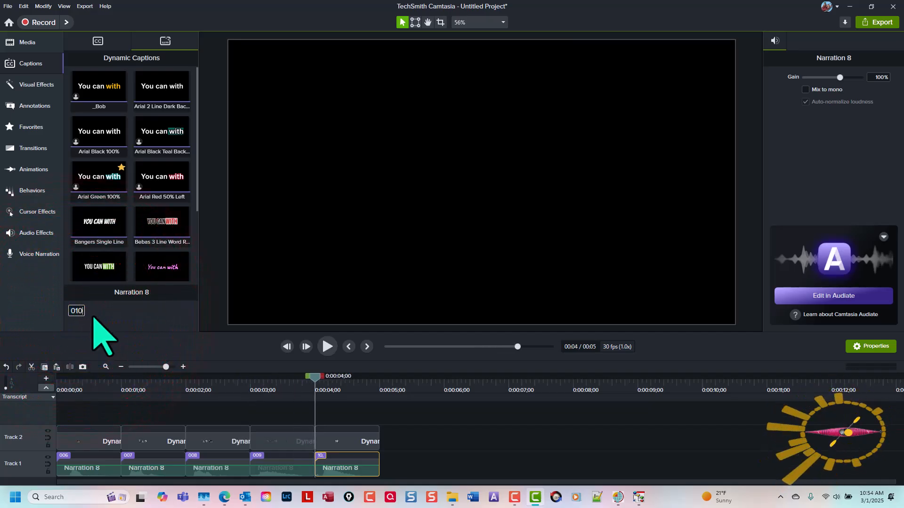
type("010")
left_click(116, 323)
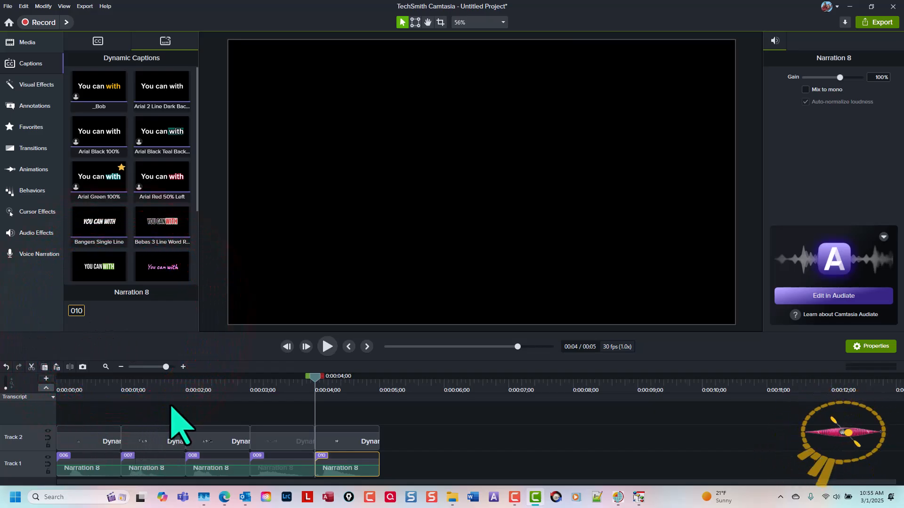
- Add the first one-second segment of both tracks to the Dynamic Captions library as 006 and clear the time selection
key("r")
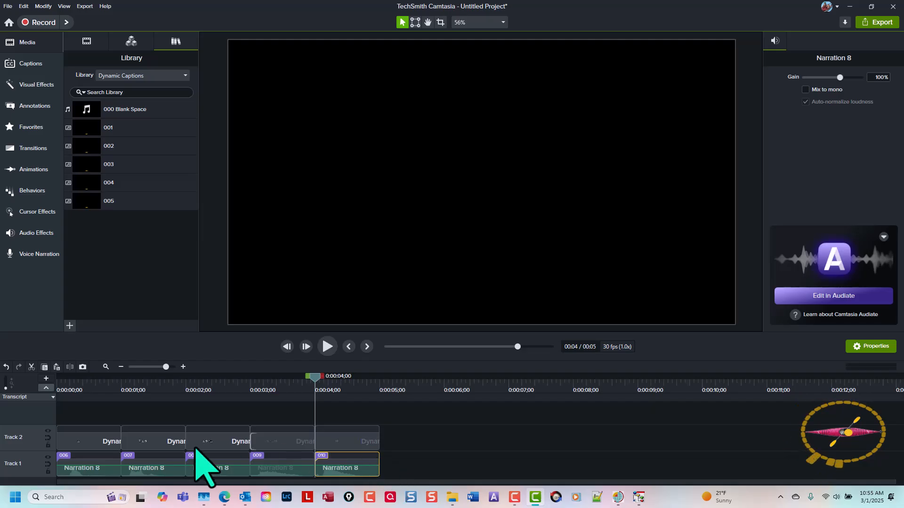
left_click(88, 440)
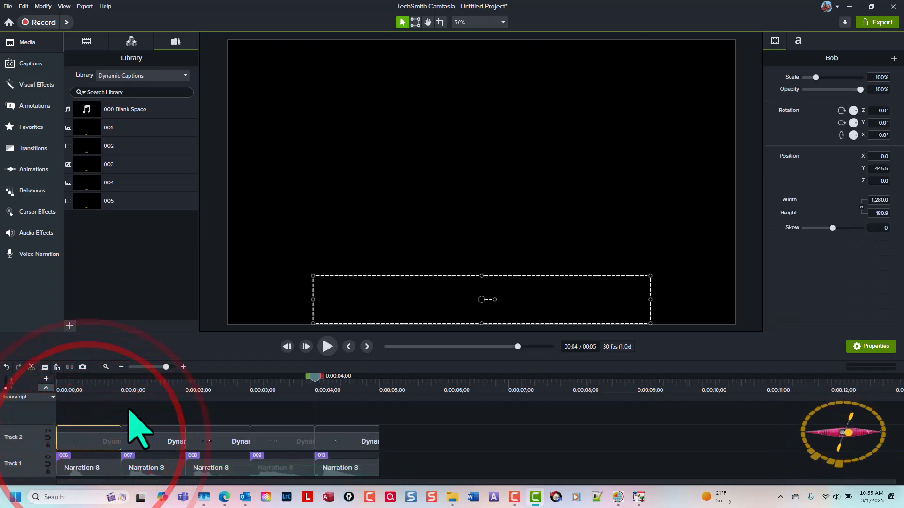
key("ctrl+Home")
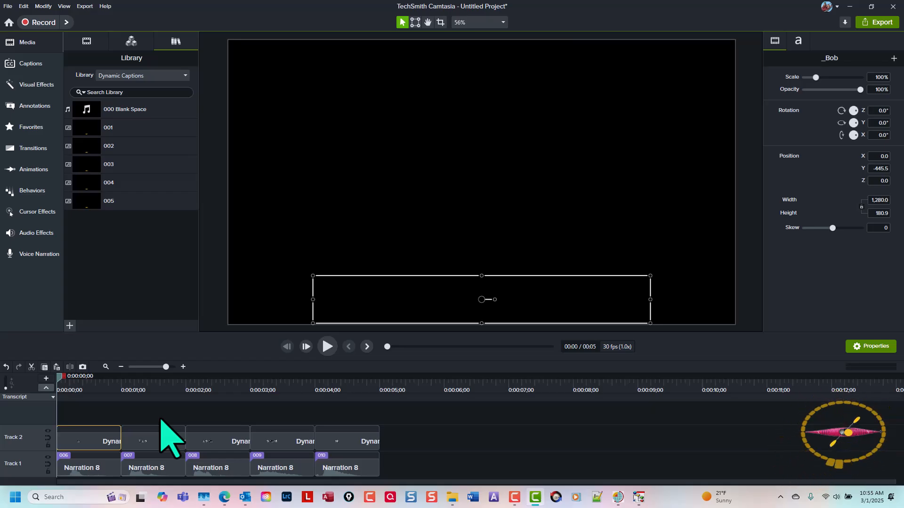
key("ctrl+shift+alt+Right")
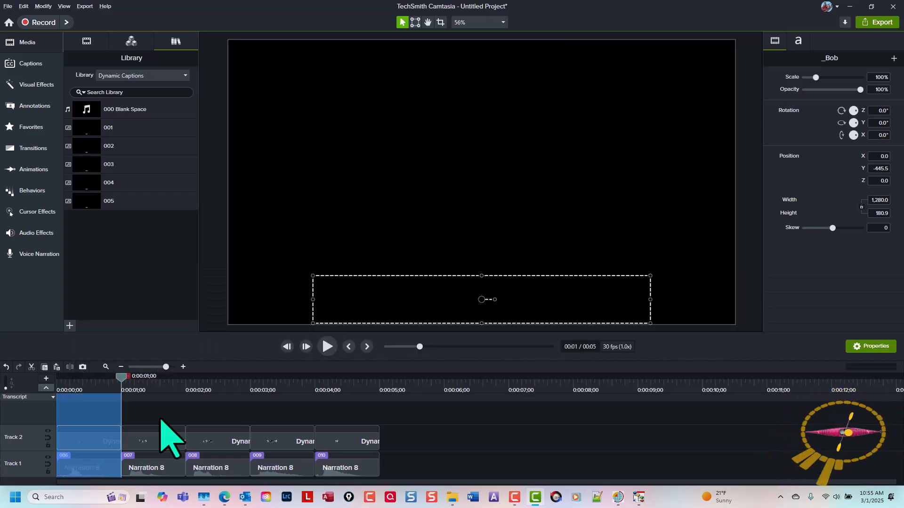
key("ctrl+shift+a")
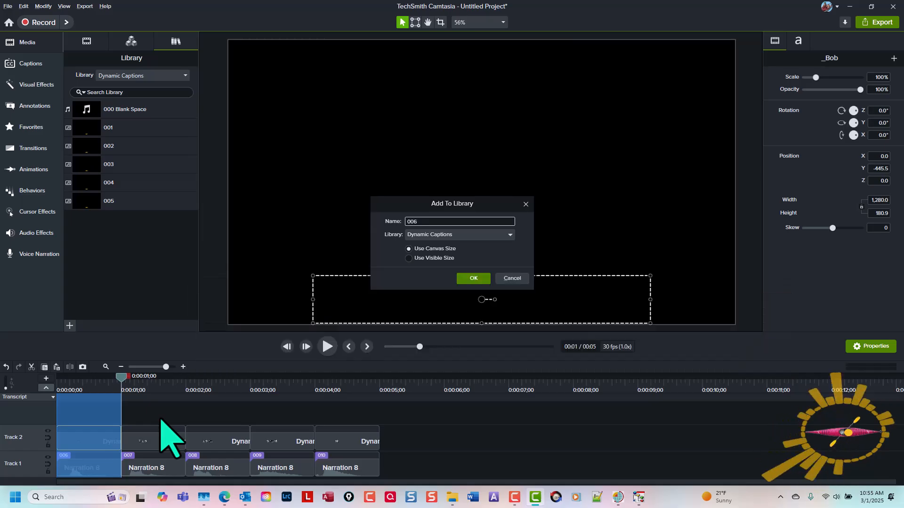
key("Return")
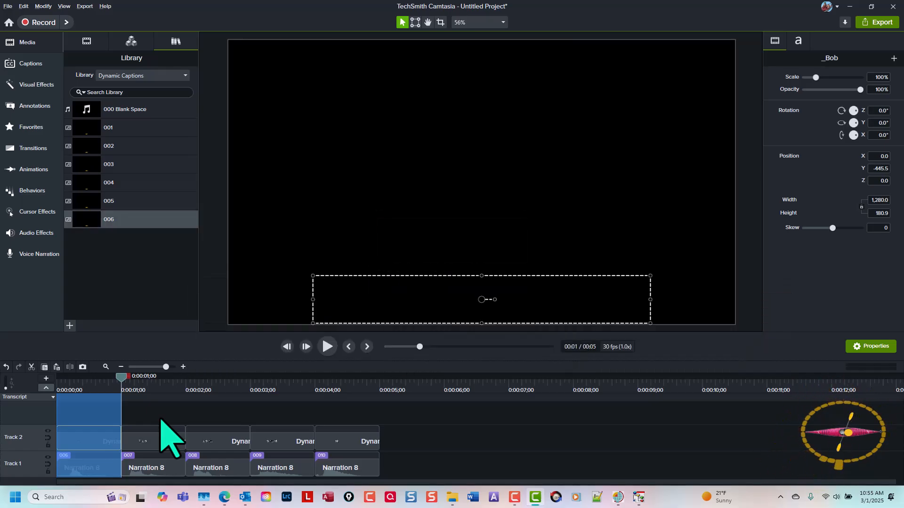
key("ctrl+shift+d")
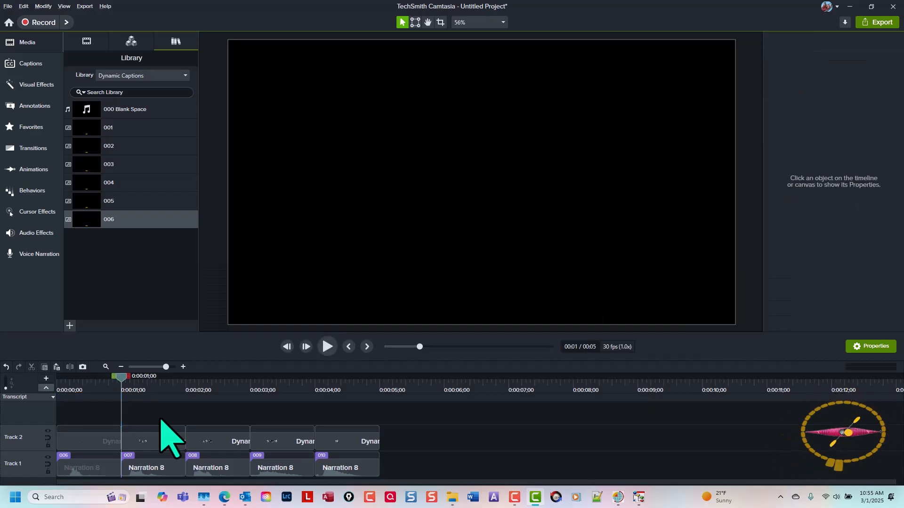
- Add the segment from 0:00:01;00 to 0:00:02;00 to the Dynamic Captions library as 007 and clear the time selection
key("ctrl+shift+alt+Right")
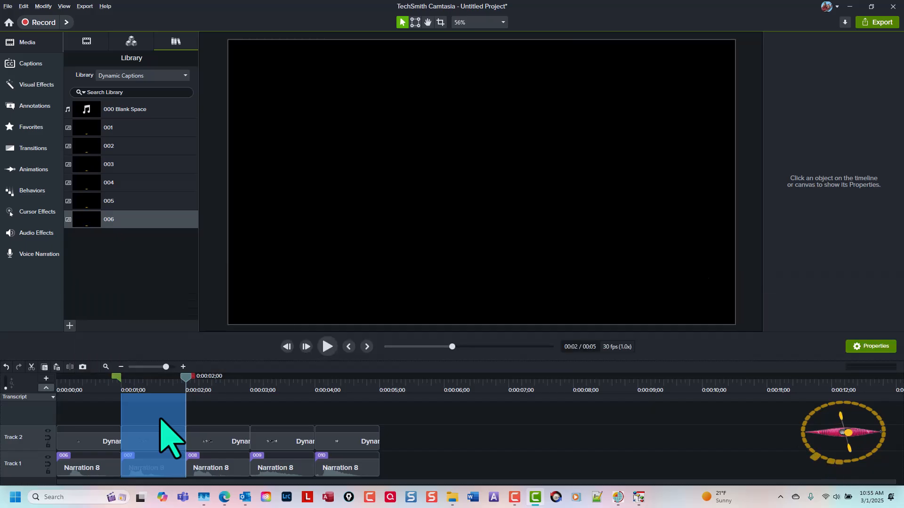
key("ctrl+shift+a")
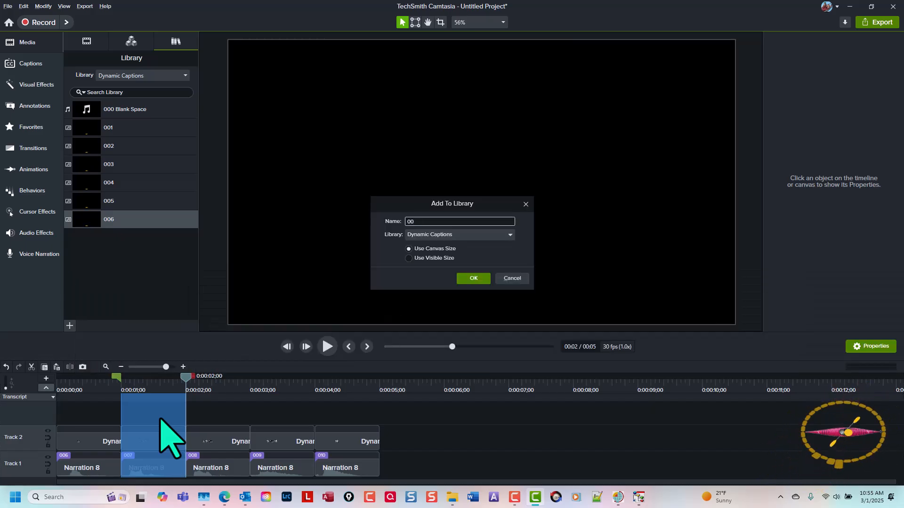
key("Return")
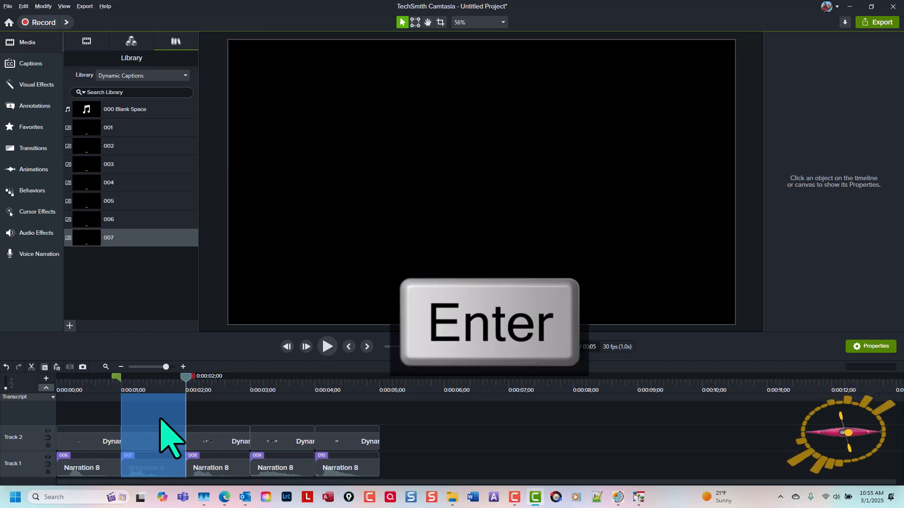
key("ctrl+shift+d")
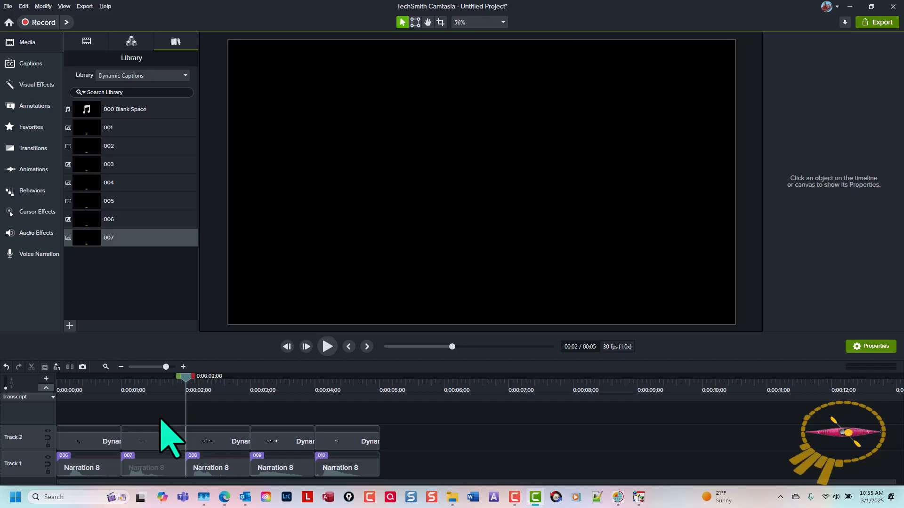
- Add the segment from 0:00:02;00 to 0:00:03;00 to the Dynamic Captions library as 008 and clear the time selection
key("ctrl+shift+alt+Right")
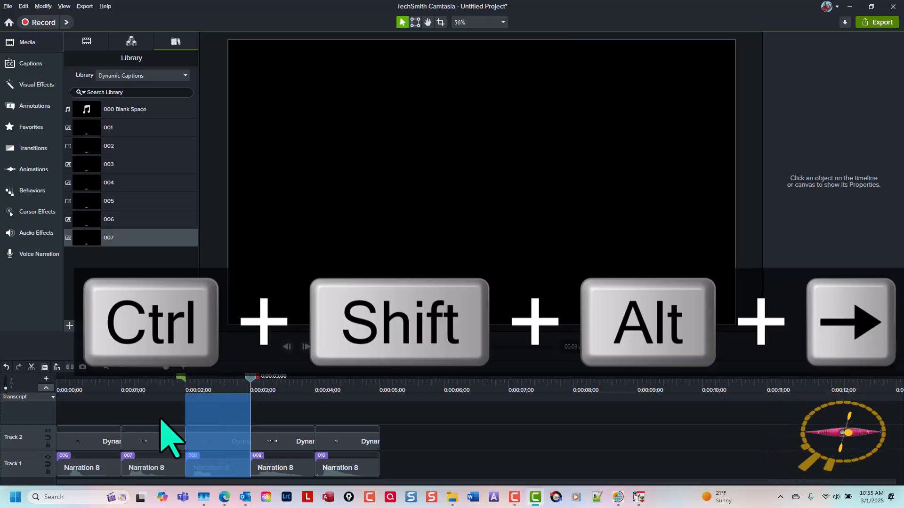
key("ctrl+shift+a")
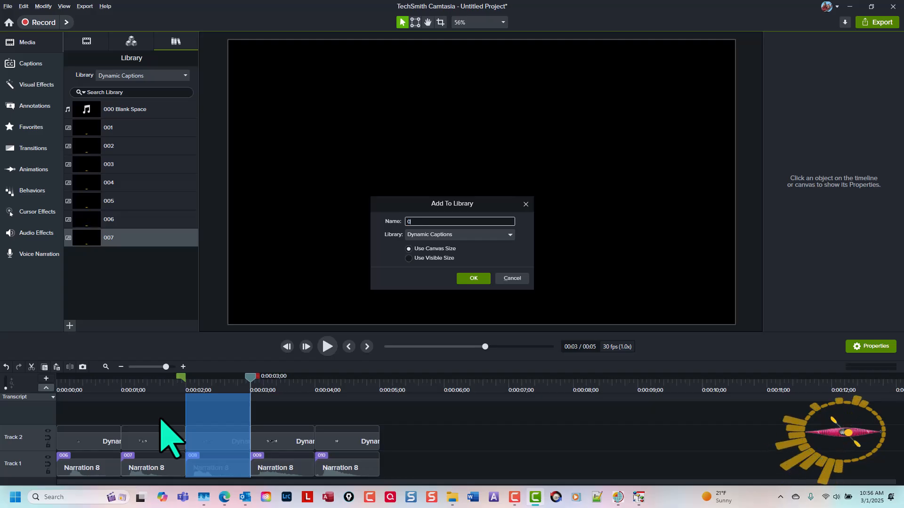
type("008")
key("Return")
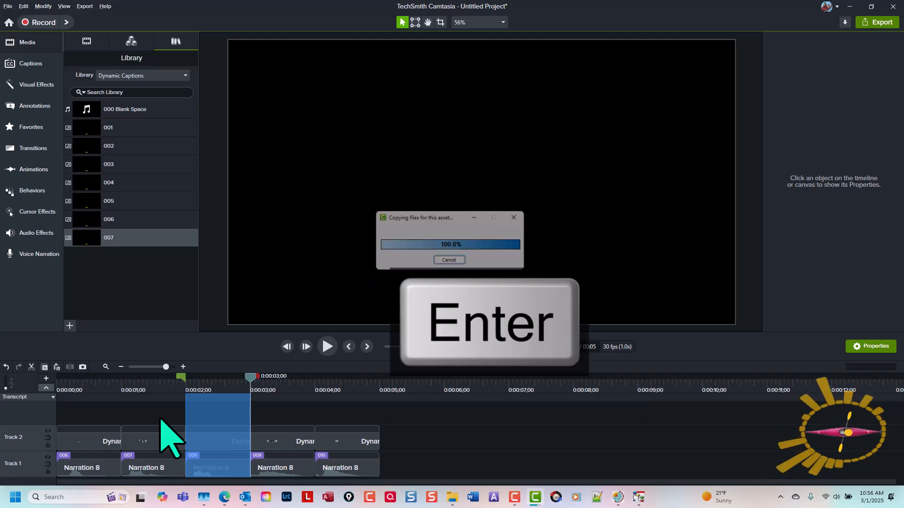
key("ctrl+shift+d")
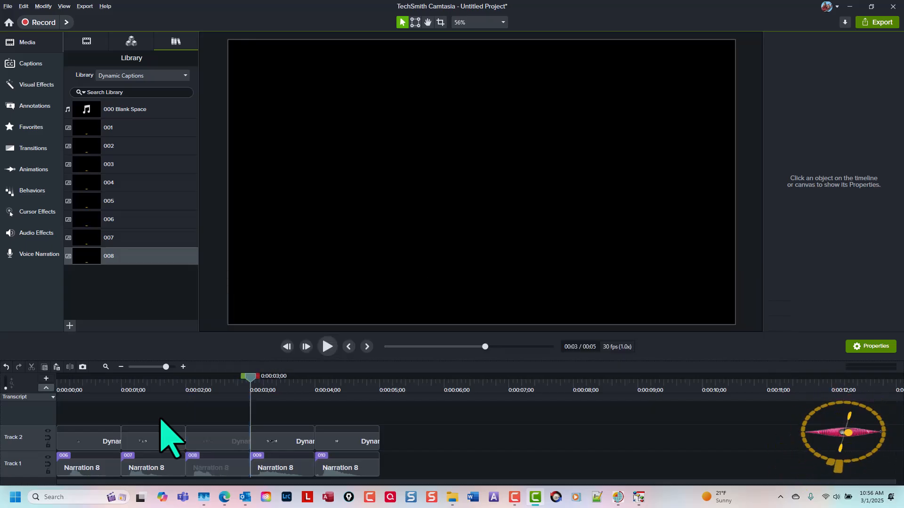
- Add the segment from 0:00:03;00 to 0:00:04;00 to the Dynamic Captions library as 009 and clear the time selection
key("ctrl+shift+alt+Right")
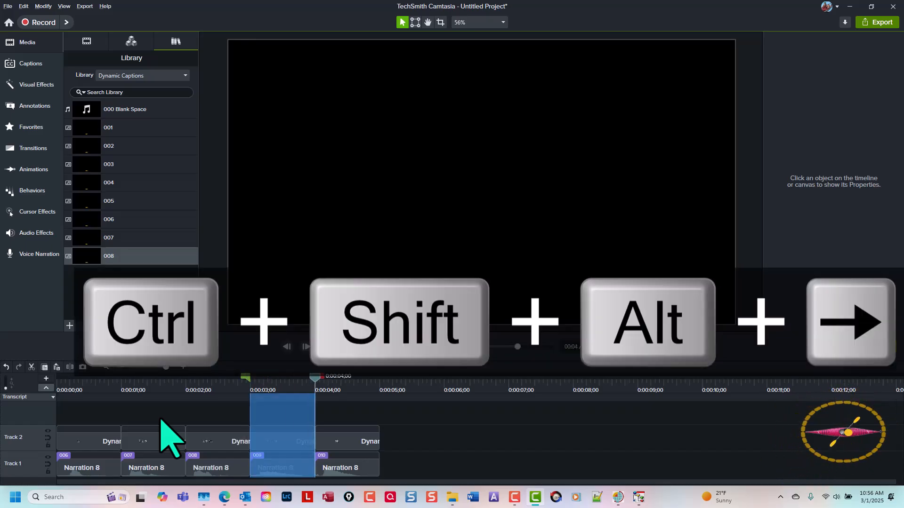
key("ctrl+shift+a")
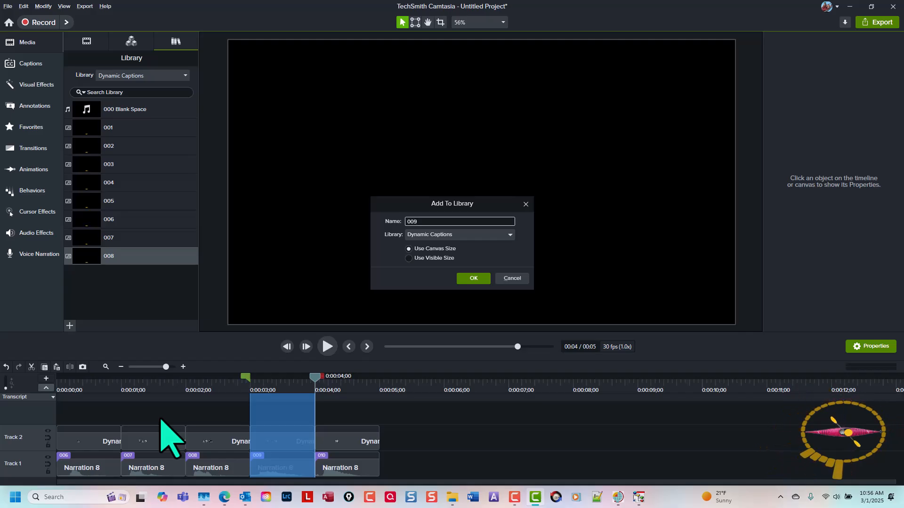
key("Return")
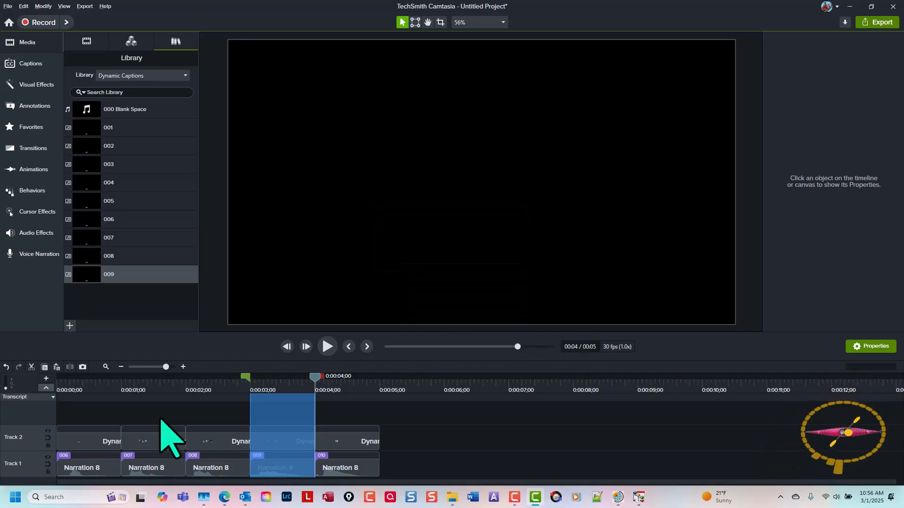
key("ctrl+shift+d")
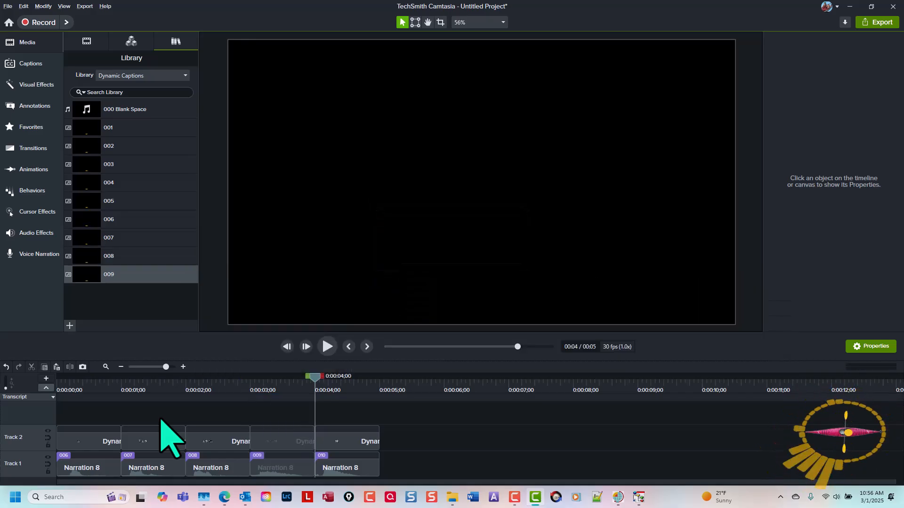
- Add the segment from 0:00:04;00 to the end of the timeline to the Dynamic Captions library as 010
key("ctrl+shift+End")
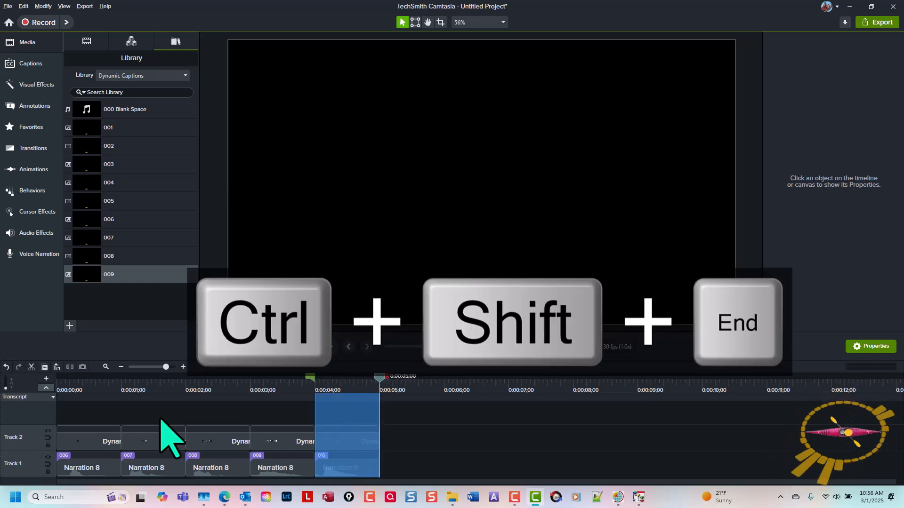
key("ctrl+shift+a")
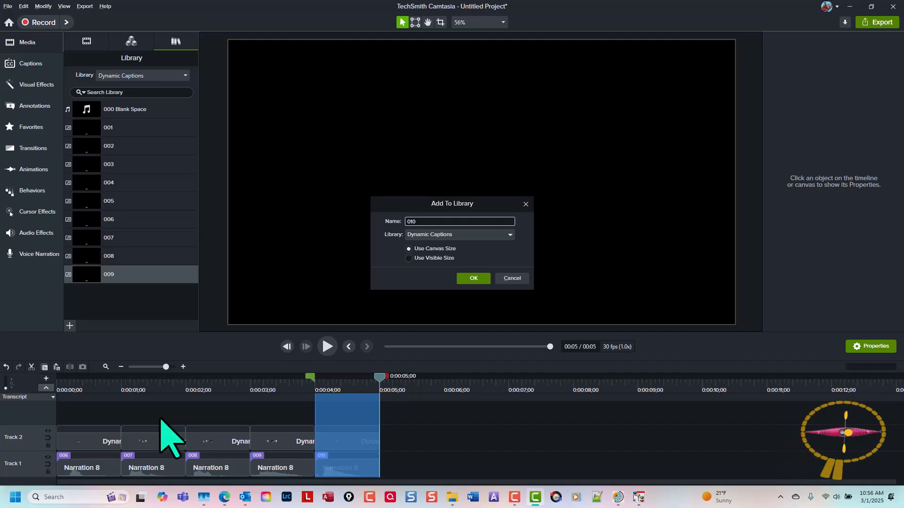
key("Return")
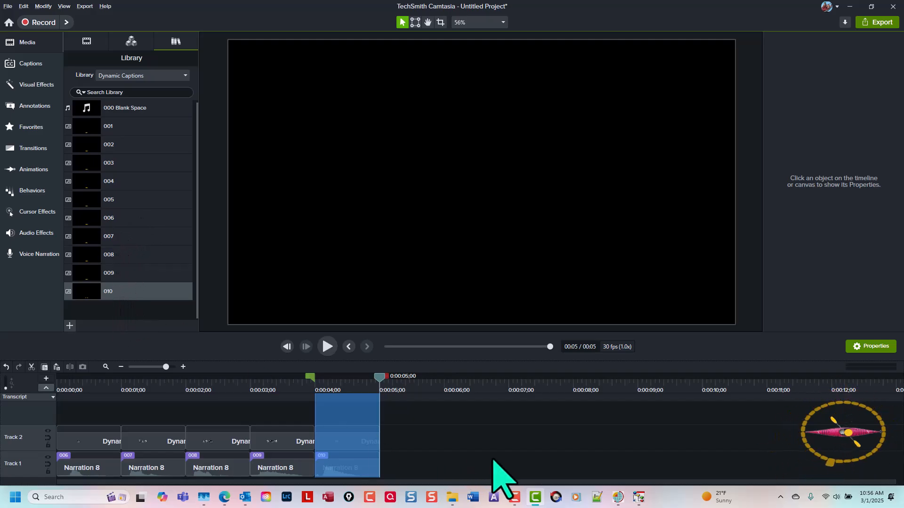
- Delete all clips from both tracks and place library assets 006 through 010 in sequence at the start of the timeline
left_click_drag(433, 423, 44, 452)
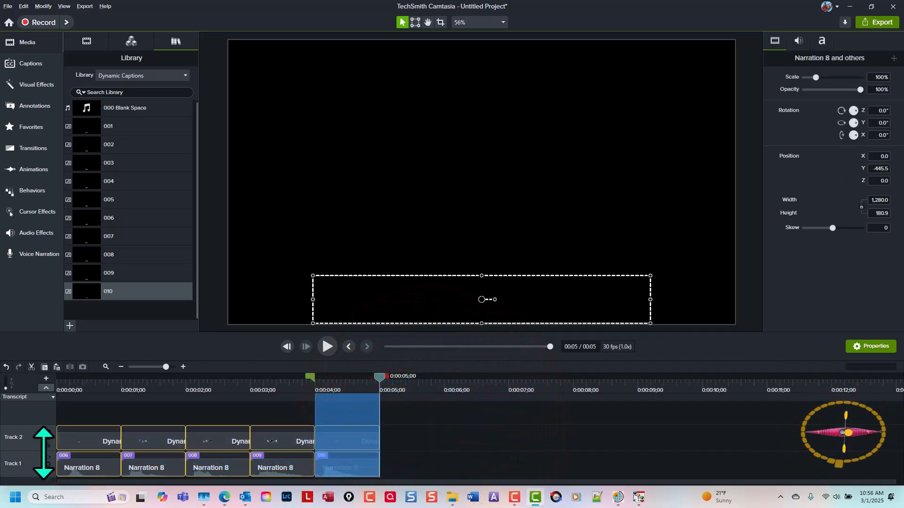
key("Delete")
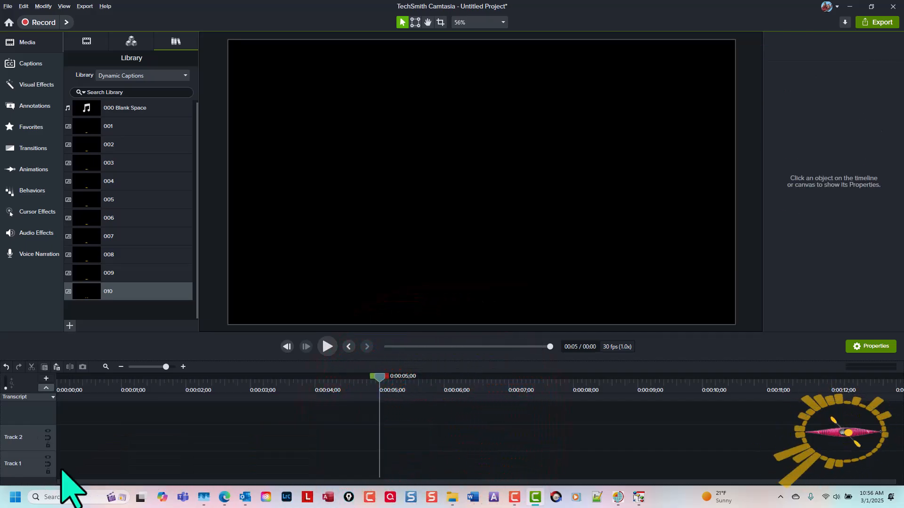
left_click(120, 219)
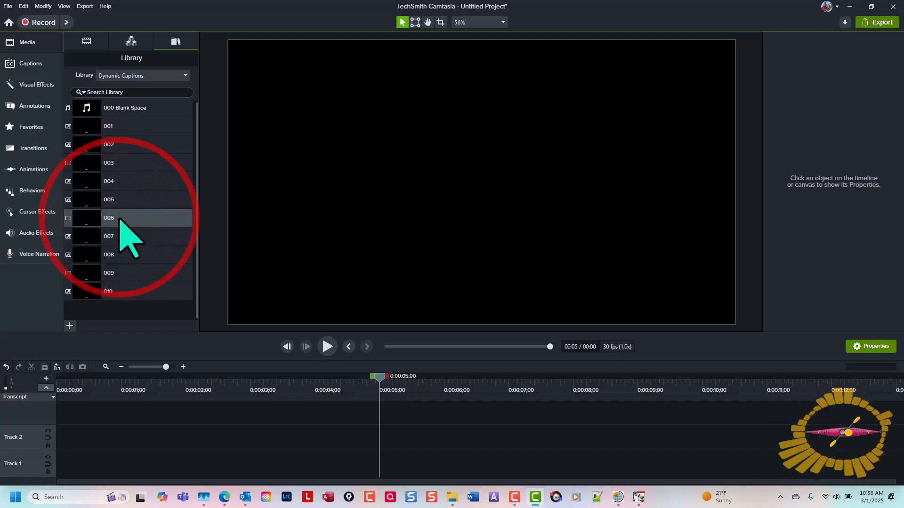
key("shift+Down")
key("shift+Down")
key("shift+Down")
key("shift+Down")
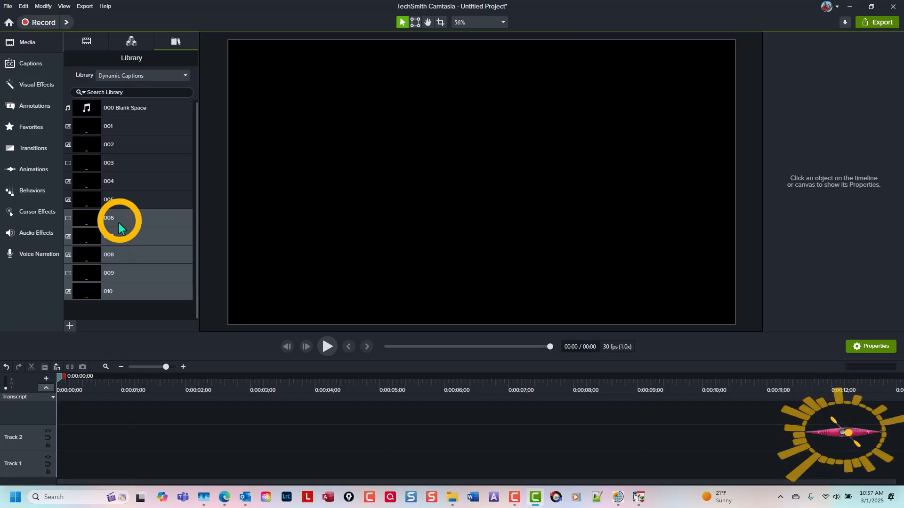
right_click(119, 222)
left_click(137, 233)
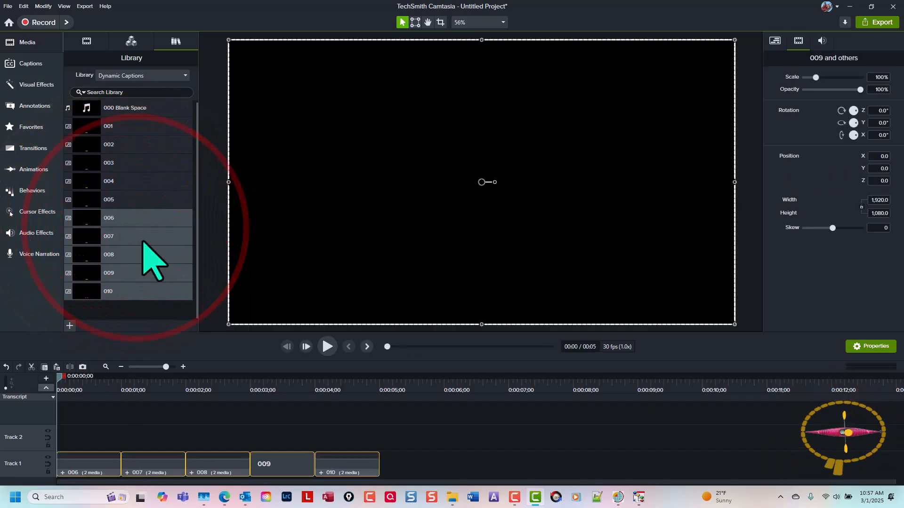
- Play the sequence of assets 006 to 010 to check the captions and audio, and return the playhead to the start
key("ctrl+shift+7")
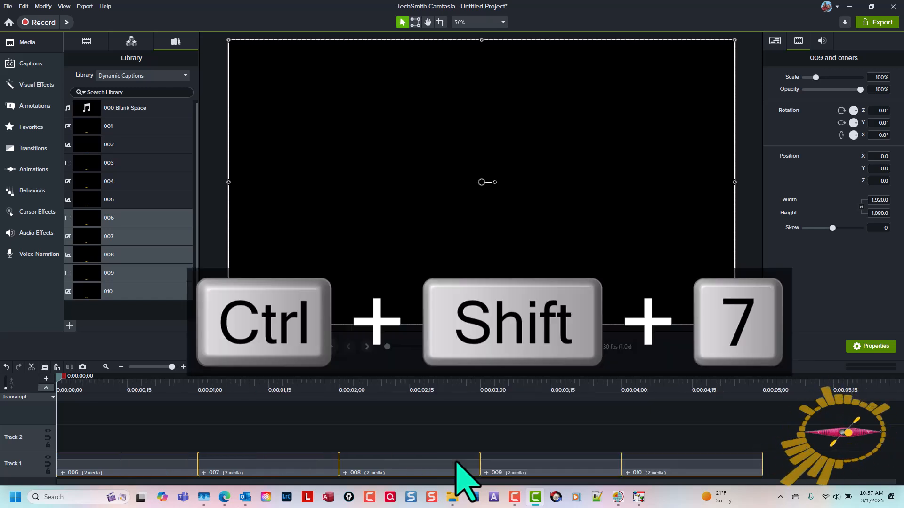
left_click(524, 425)
key("space")
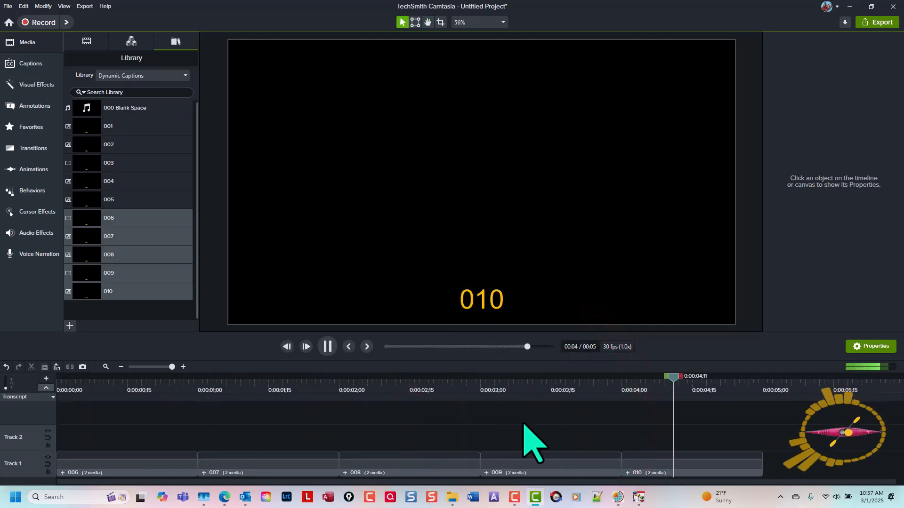
key("space")
key("ctrl+Home")
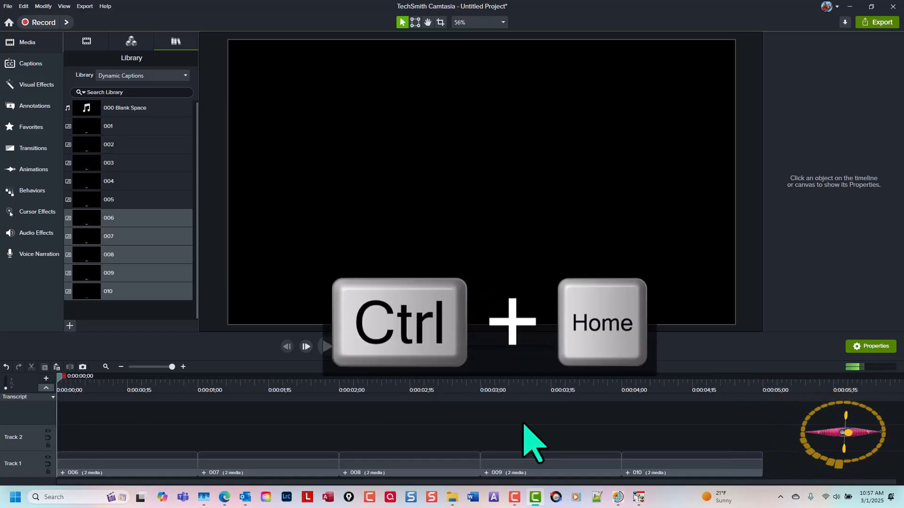